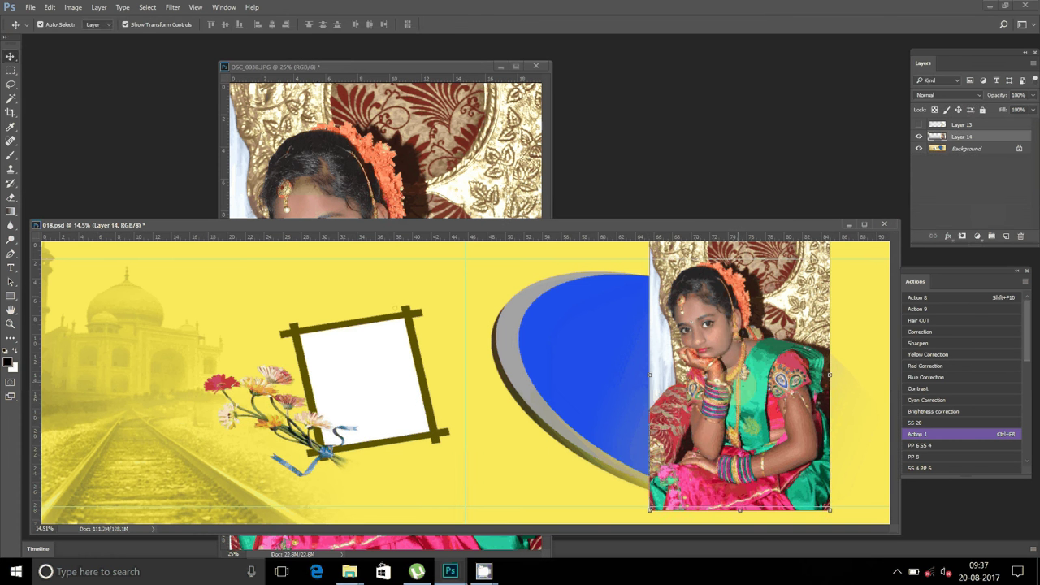
# Step: Move the girl's portrait to the spread's right edge and nudge it up slightly
pyautogui.hotkey('ctrl', 't')
pyautogui.moveTo(735, 315); pyautogui.dragTo(789, 327)
pyautogui.hotkey('shift', 'Up')
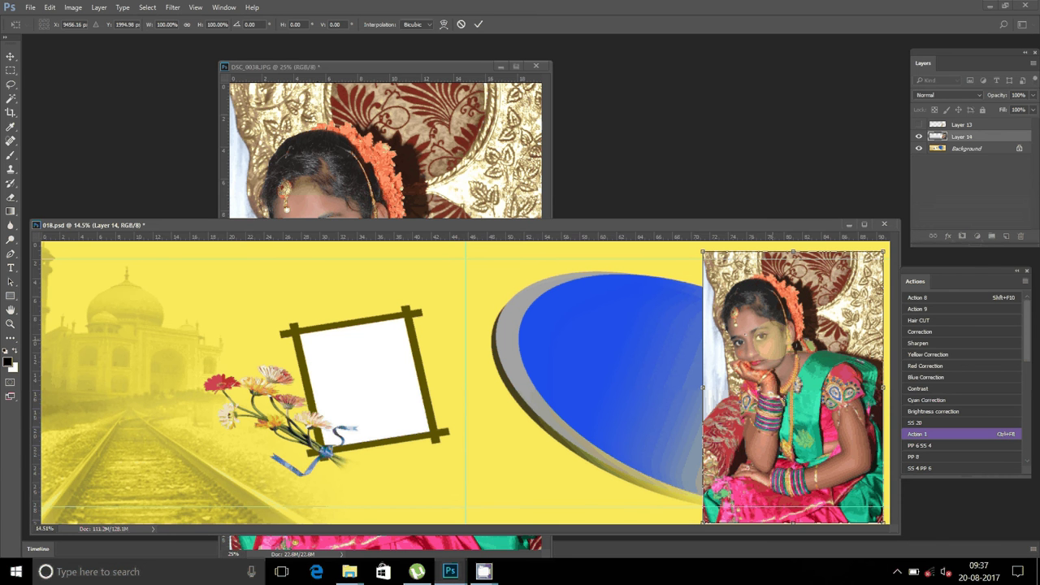
pyautogui.hotkey('shift', 'Up')
pyautogui.hotkey('shift', 'Up')
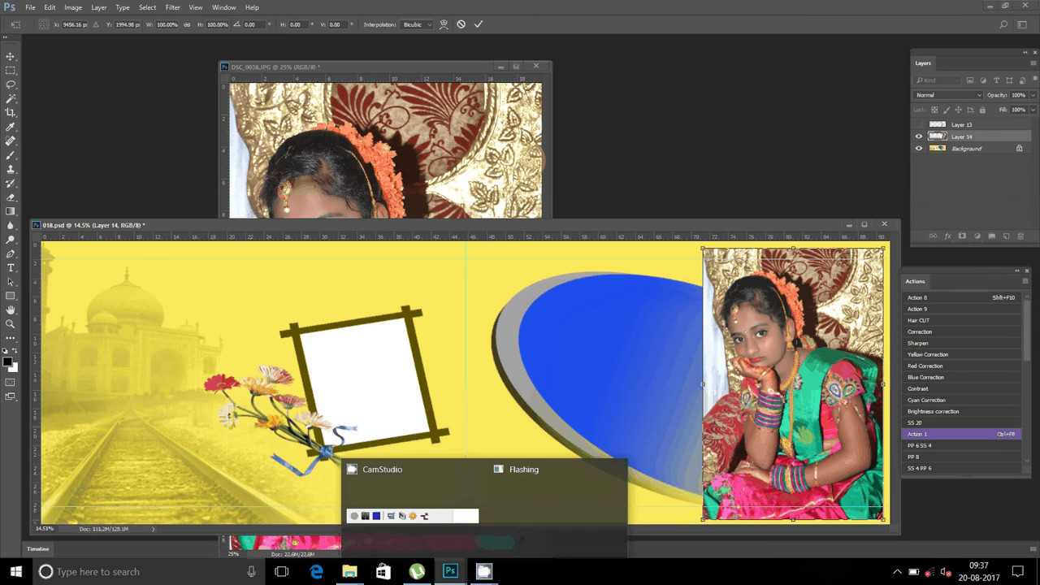
pyautogui.click(550, 81)
# Step: Close DSC_0038 and move DSC_0058 into the Delete folder in Appi Anna
pyautogui.click(535, 66)
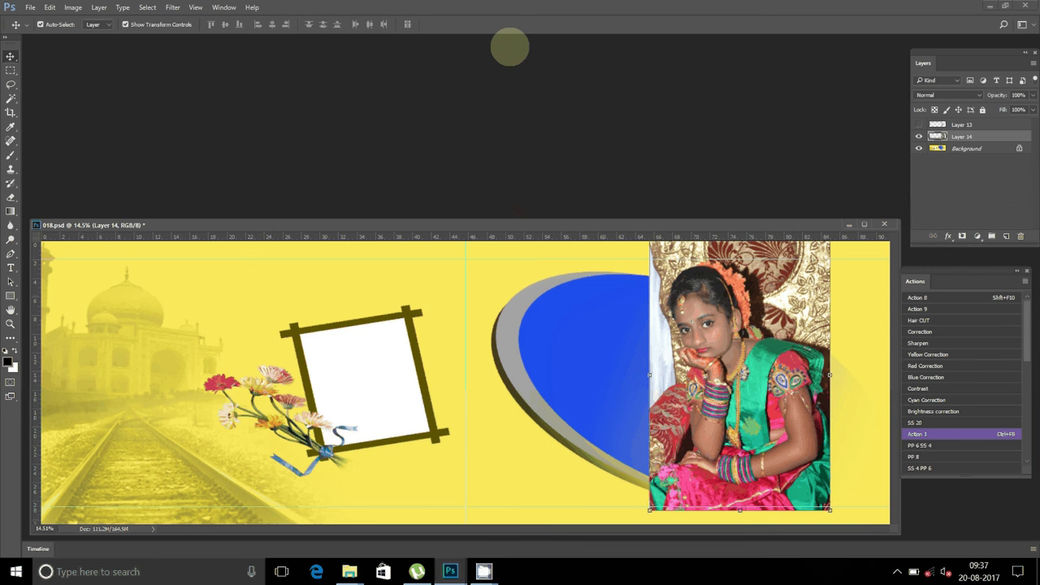
pyautogui.click(349, 571)
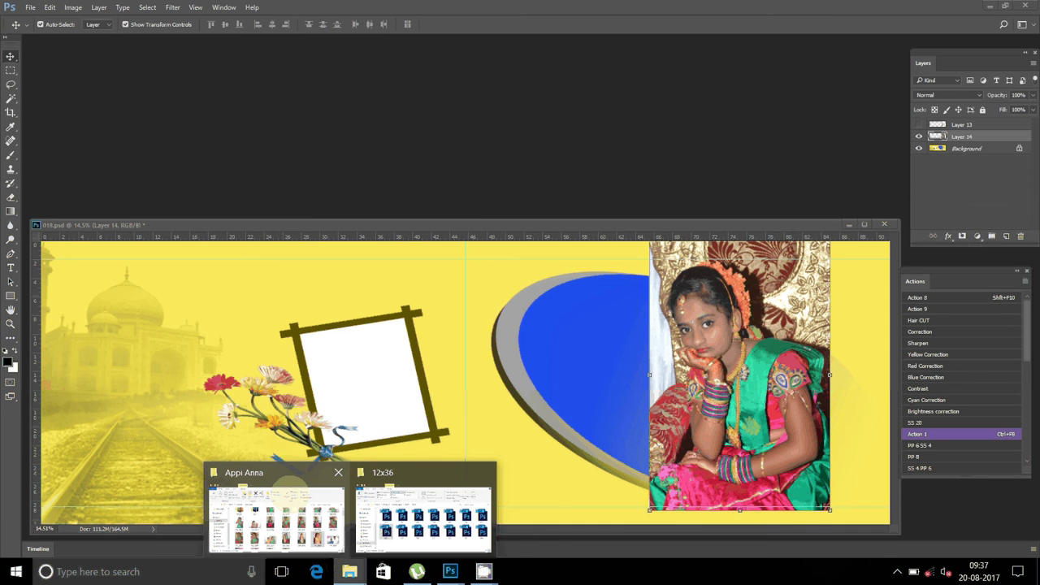
pyautogui.click(290, 487)
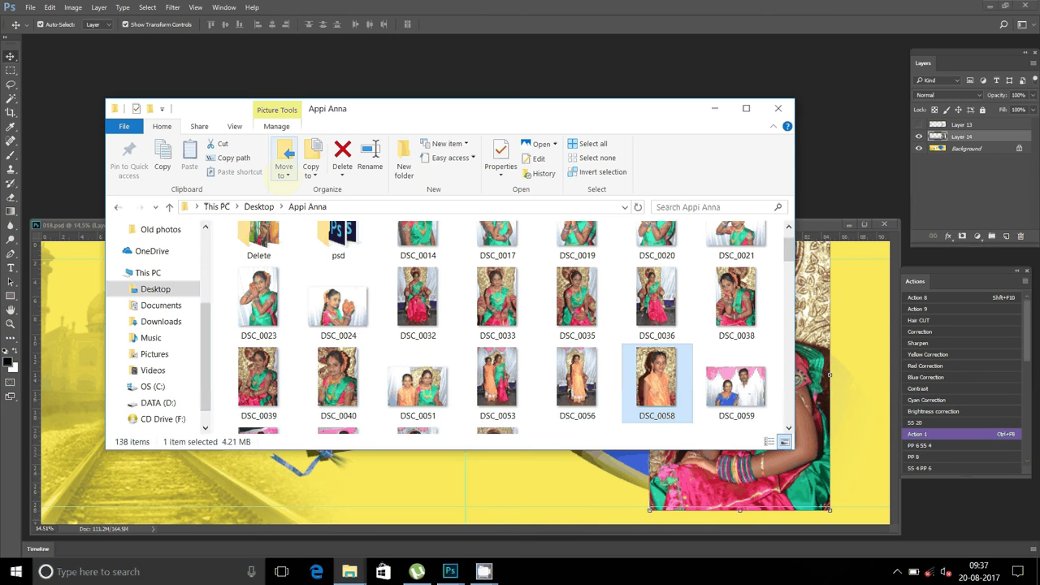
pyautogui.click(283, 162)
pyautogui.click(306, 265)
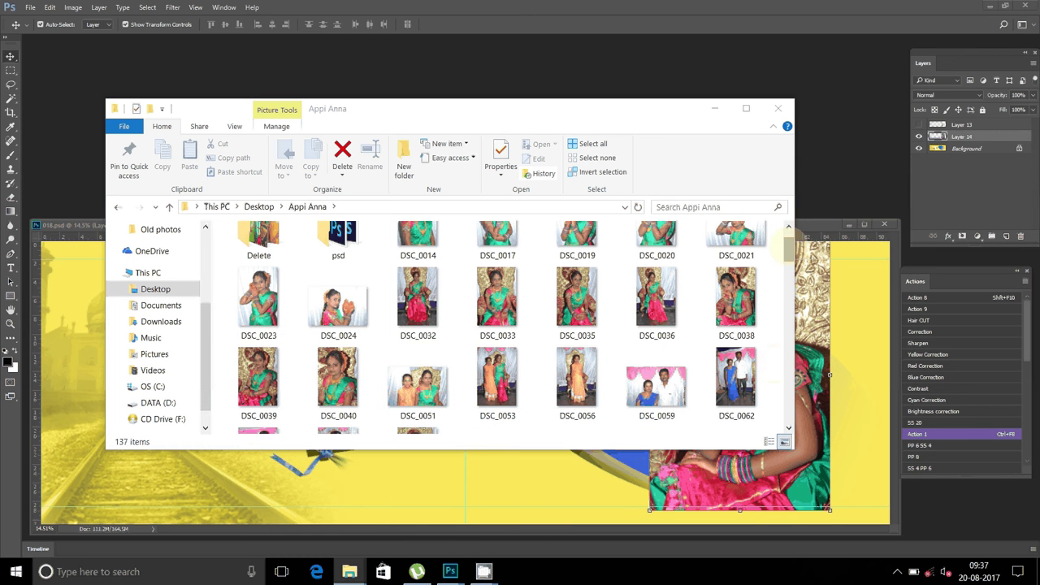
# Step: Select the seven function photos, DSC_0101 to DSC_0138, and drag them into Photoshop
pyautogui.moveTo(788, 246); pyautogui.dragTo(788, 269)
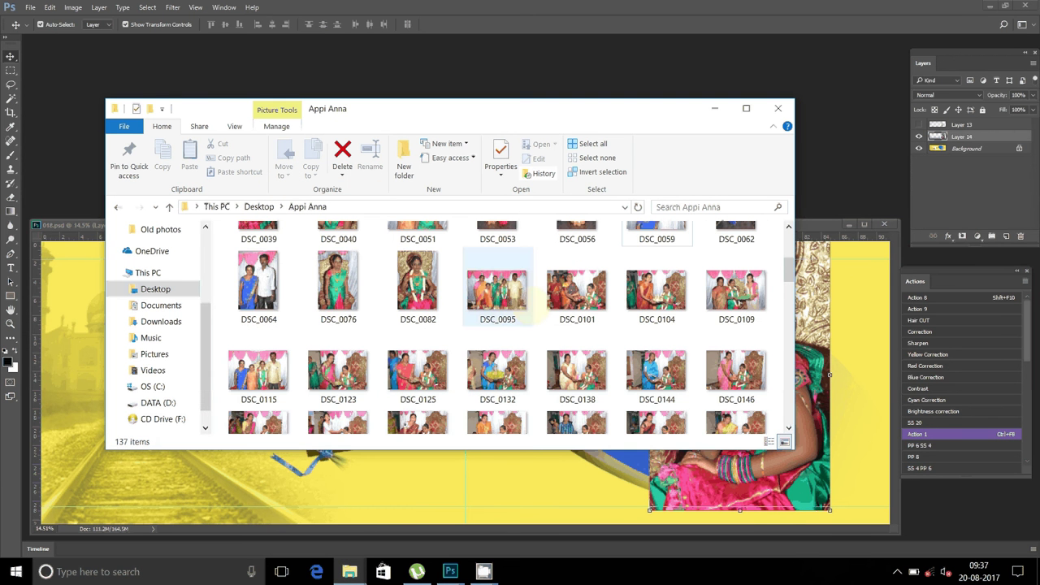
pyautogui.click(576, 290)
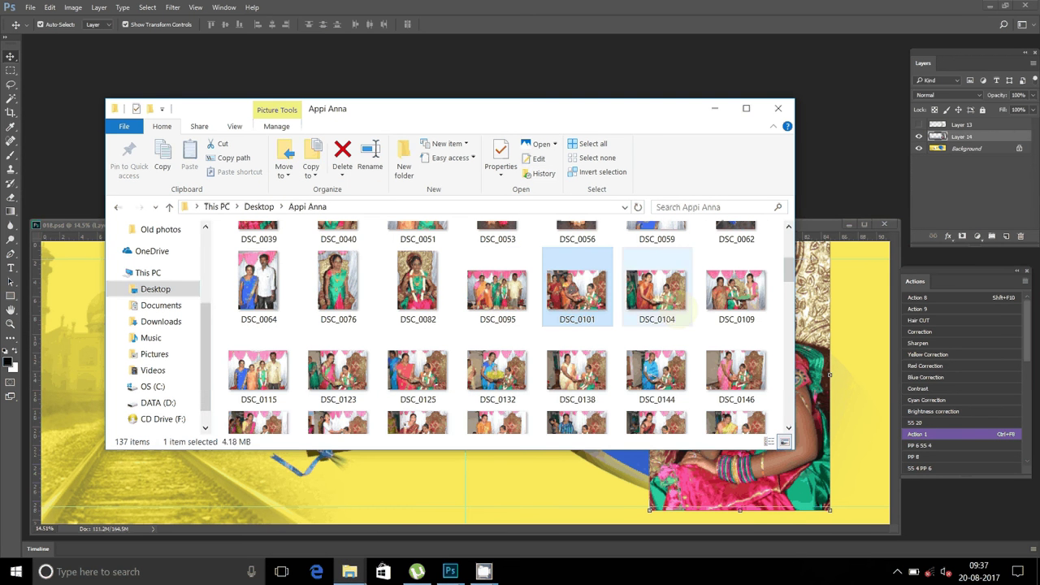
pyautogui.keyDown('ctrl'); pyautogui.click(656, 290); pyautogui.keyUp('ctrl')
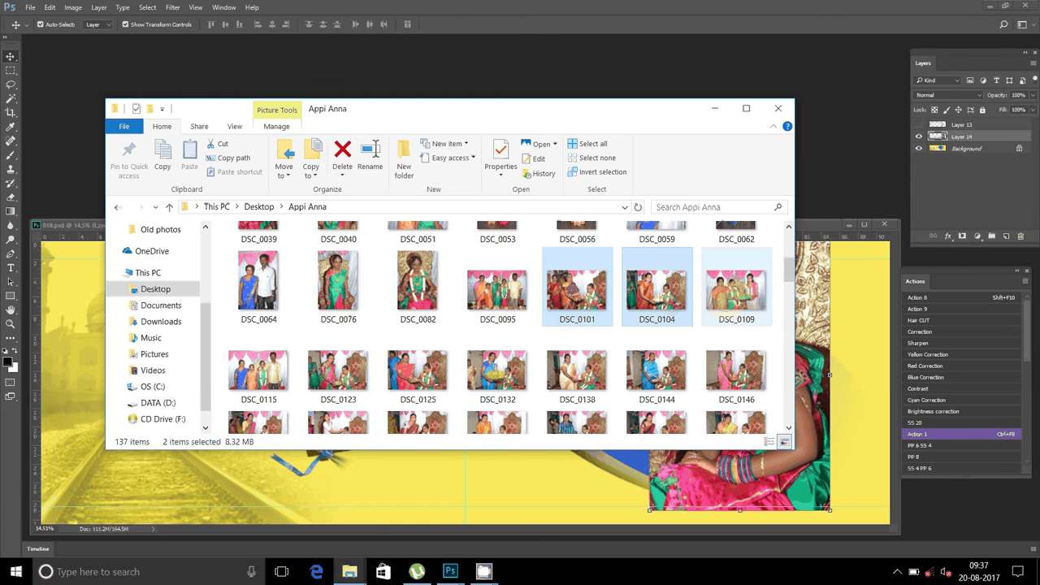
pyautogui.keyDown('ctrl'); pyautogui.click(736, 290); pyautogui.keyUp('ctrl')
pyautogui.keyDown('ctrl'); pyautogui.click(258, 370); pyautogui.keyUp('ctrl')
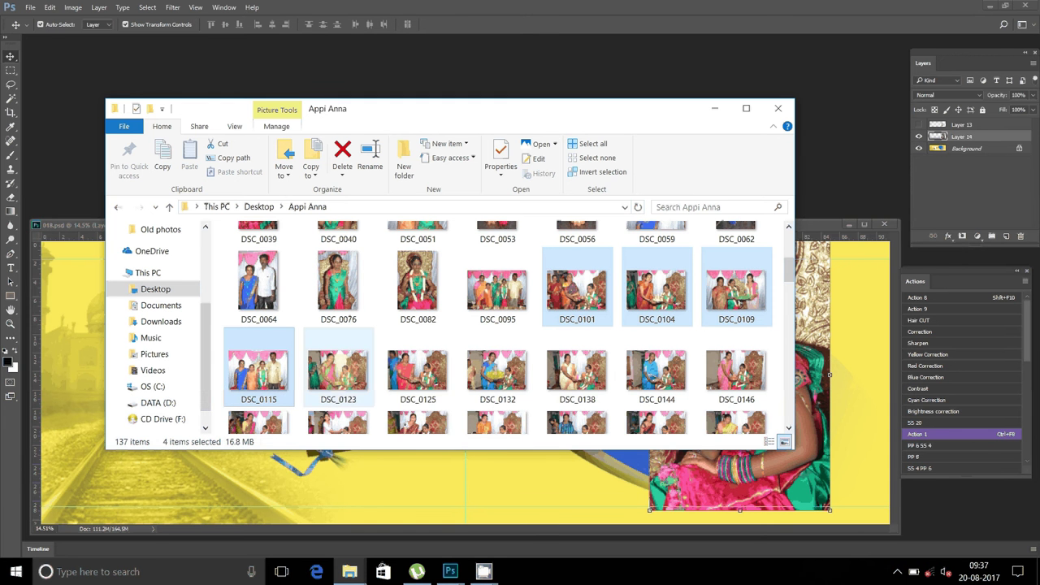
pyautogui.keyDown('ctrl'); pyautogui.click(337, 370); pyautogui.keyUp('ctrl')
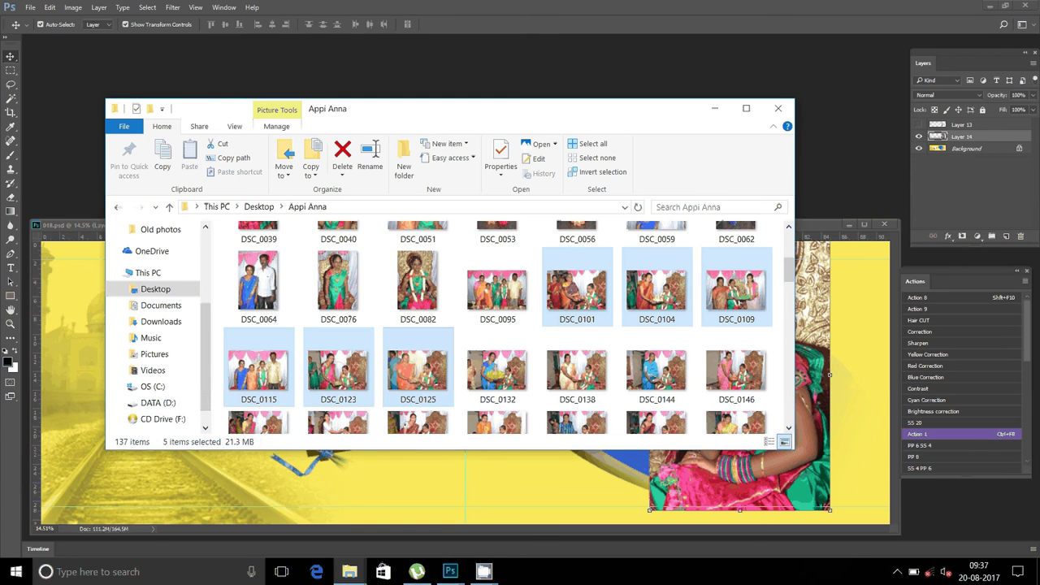
pyautogui.keyDown('ctrl'); pyautogui.click(417, 370); pyautogui.keyUp('ctrl')
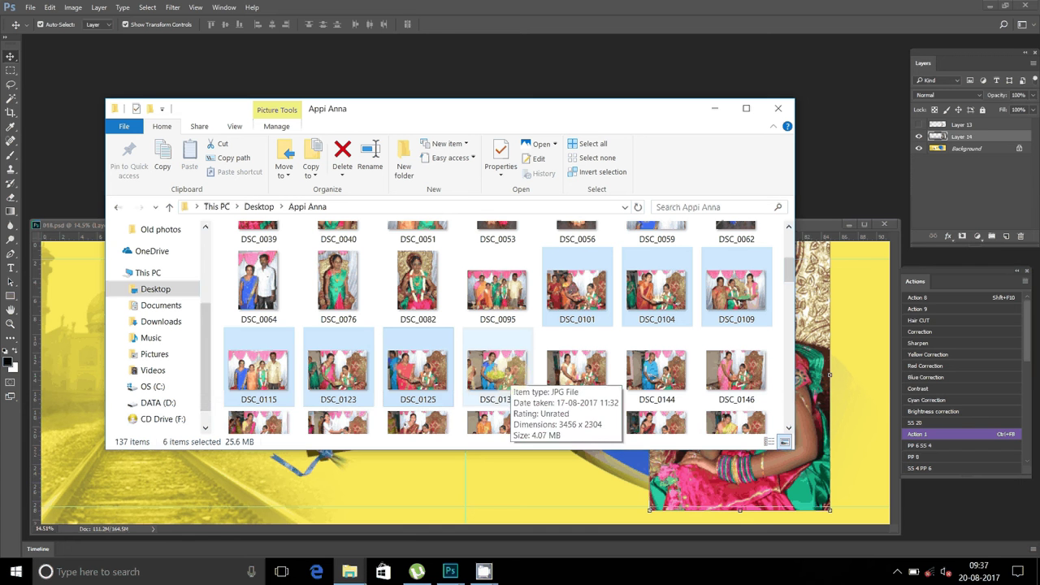
pyautogui.keyDown('ctrl'); pyautogui.click(497, 369); pyautogui.keyUp('ctrl')
pyautogui.keyDown('ctrl'); pyautogui.click(258, 370); pyautogui.keyUp('ctrl')
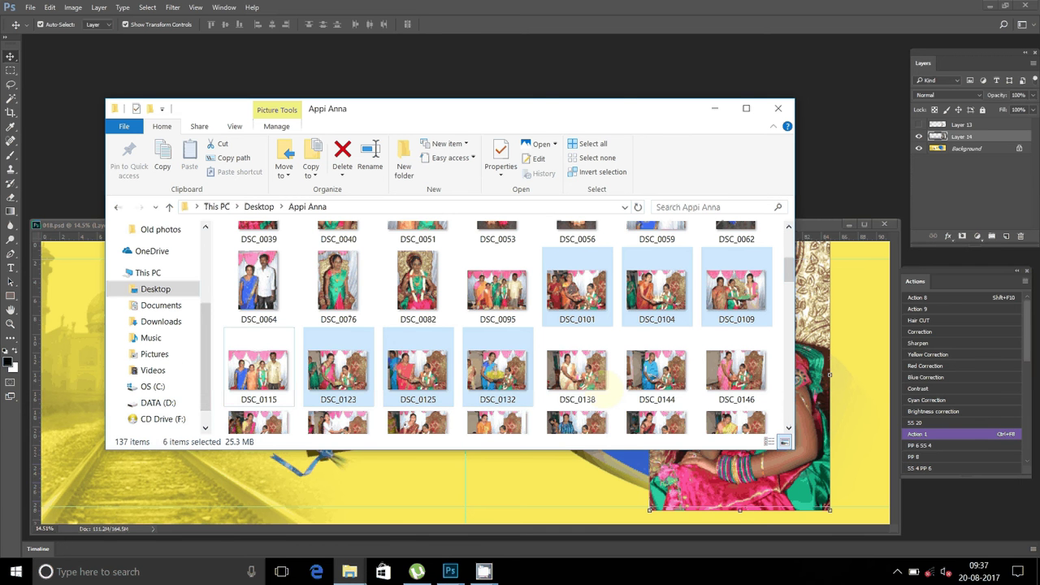
pyautogui.keyDown('ctrl'); pyautogui.click(577, 370); pyautogui.keyUp('ctrl')
pyautogui.keyDown('ctrl'); pyautogui.click(583, 378); pyautogui.keyUp('ctrl')
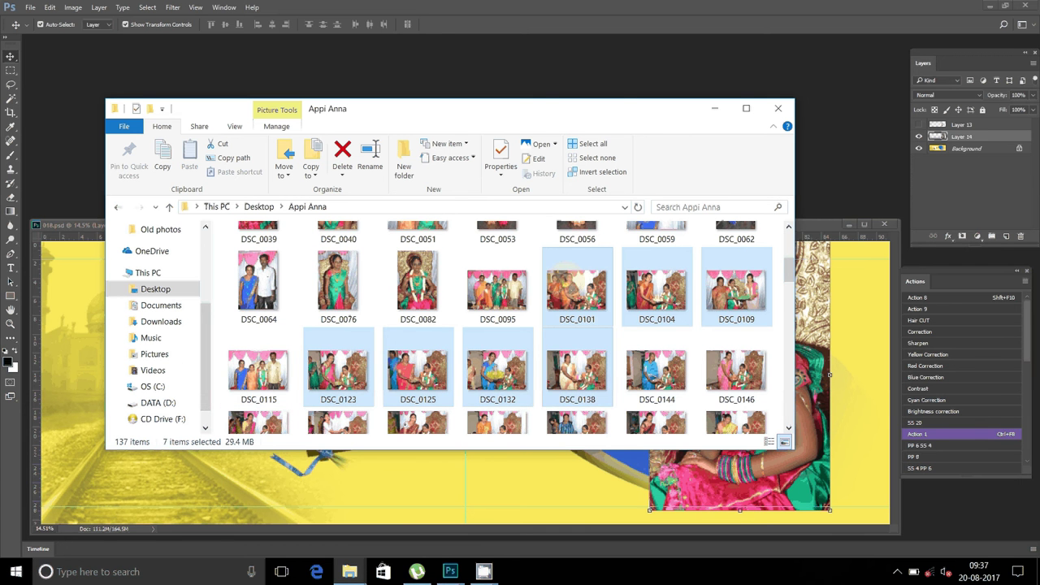
pyautogui.moveTo(568, 268); pyautogui.dragTo(823, 107)
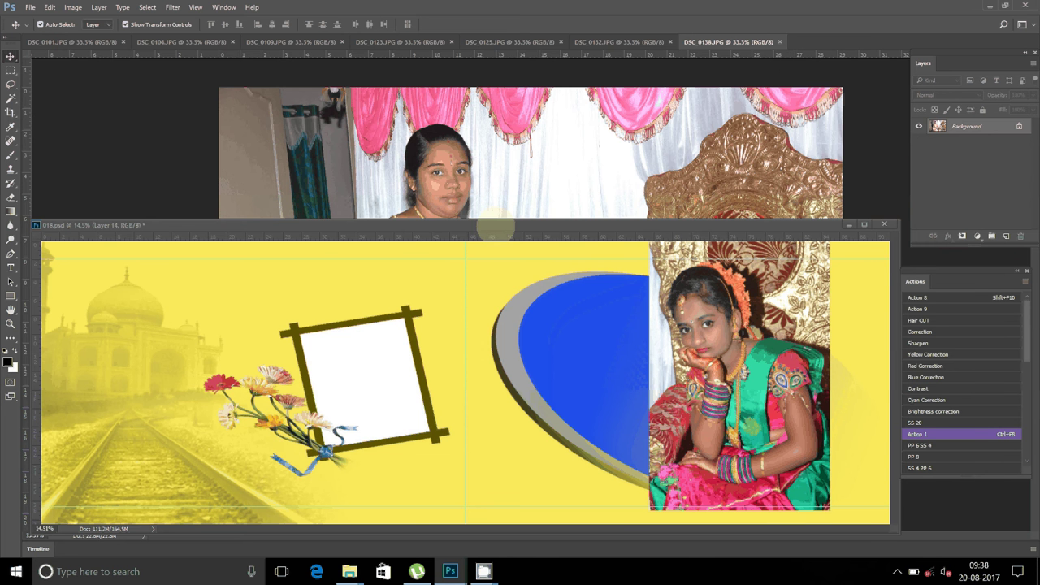
# Step: Float the 018.psd window and push the portrait flush against the spread's right edge
pyautogui.moveTo(496, 227); pyautogui.dragTo(538, 43)
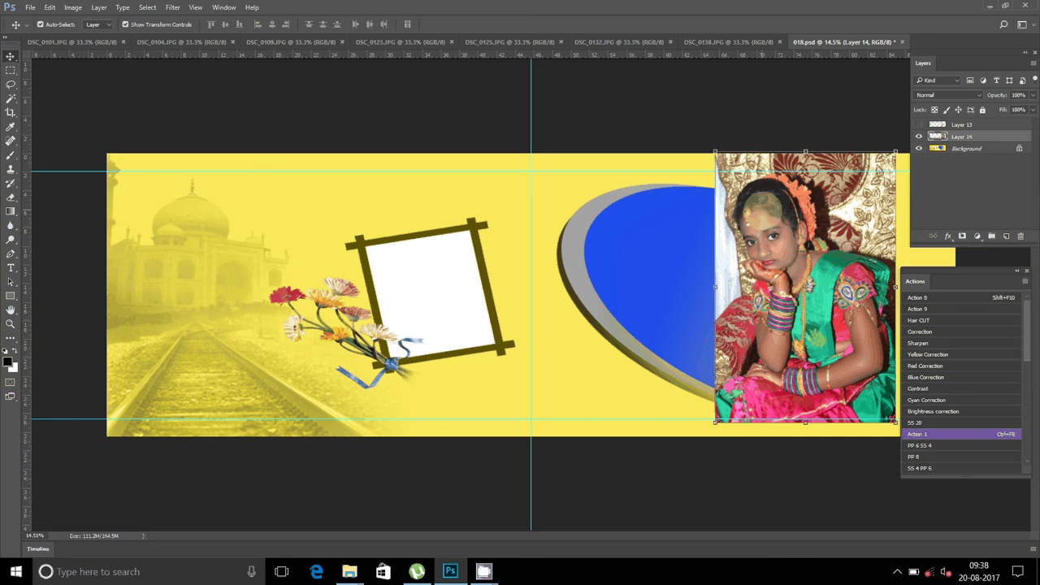
pyautogui.moveTo(793, 179)
pyautogui.mouseDown()
pyautogui.moveTo(803, 185)
pyautogui.moveTo(786, 207)
pyautogui.mouseUp()
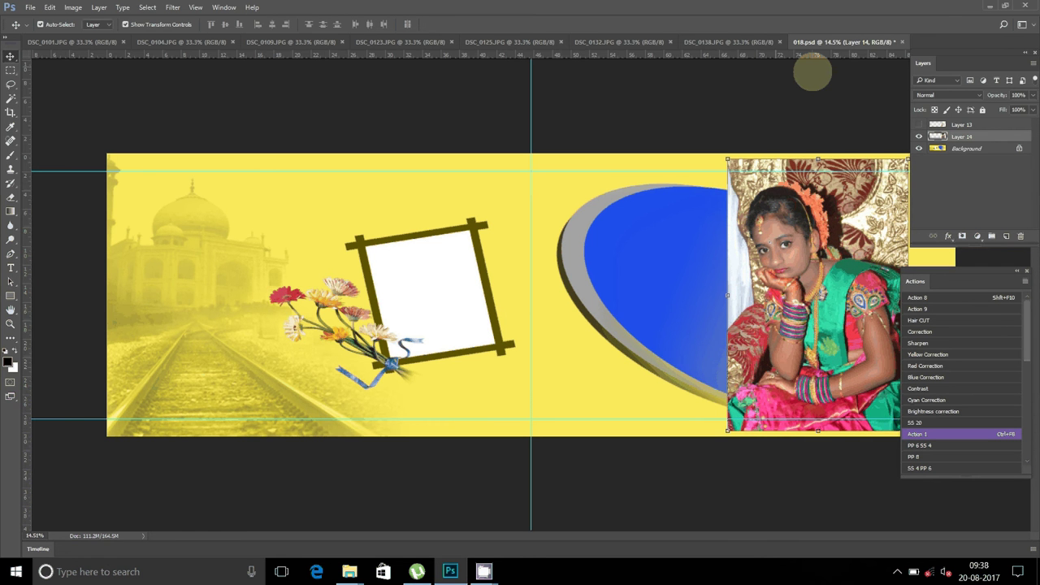
pyautogui.moveTo(812, 71); pyautogui.dragTo(922, 49)
pyautogui.moveTo(772, 172); pyautogui.dragTo(811, 170)
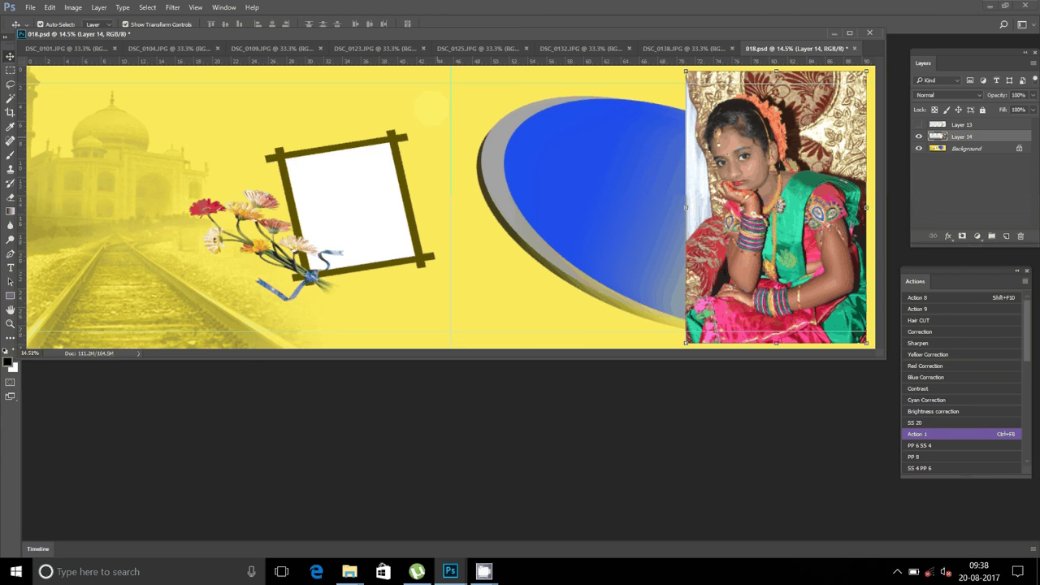
pyautogui.click(676, 47)
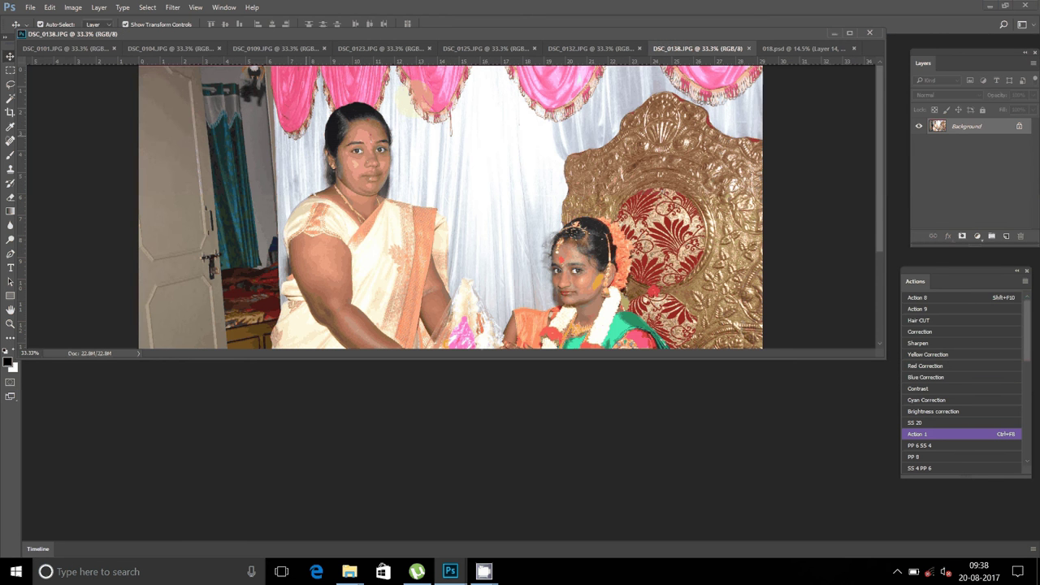
# Step: Resize DSC_0138 to 8 inches wide (2400 × 1600 px)
pyautogui.click(73, 7)
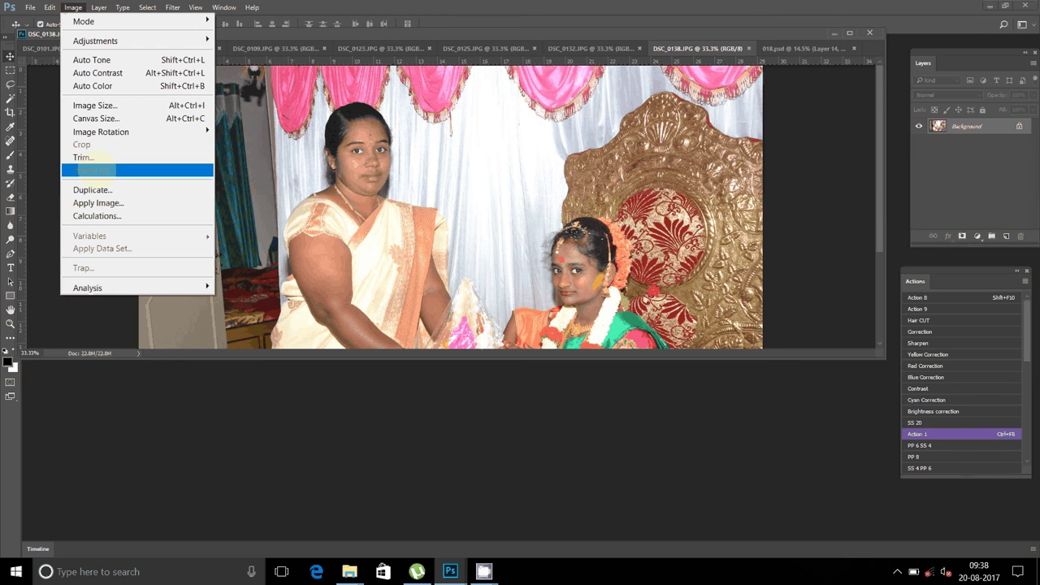
pyautogui.hotkey('ctrl', 'alt', 'i')
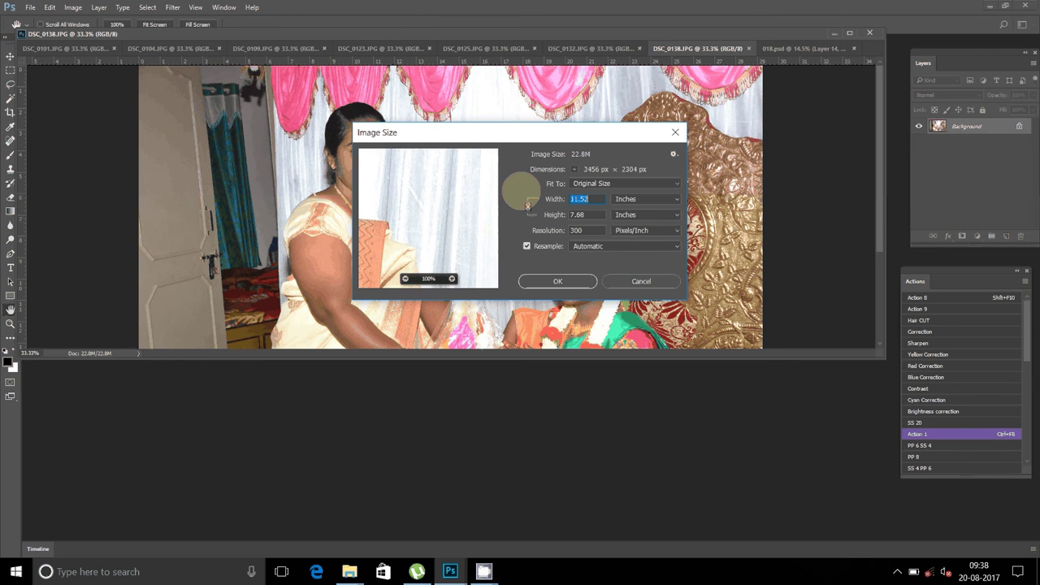
pyautogui.write('8')
pyautogui.click(593, 281)
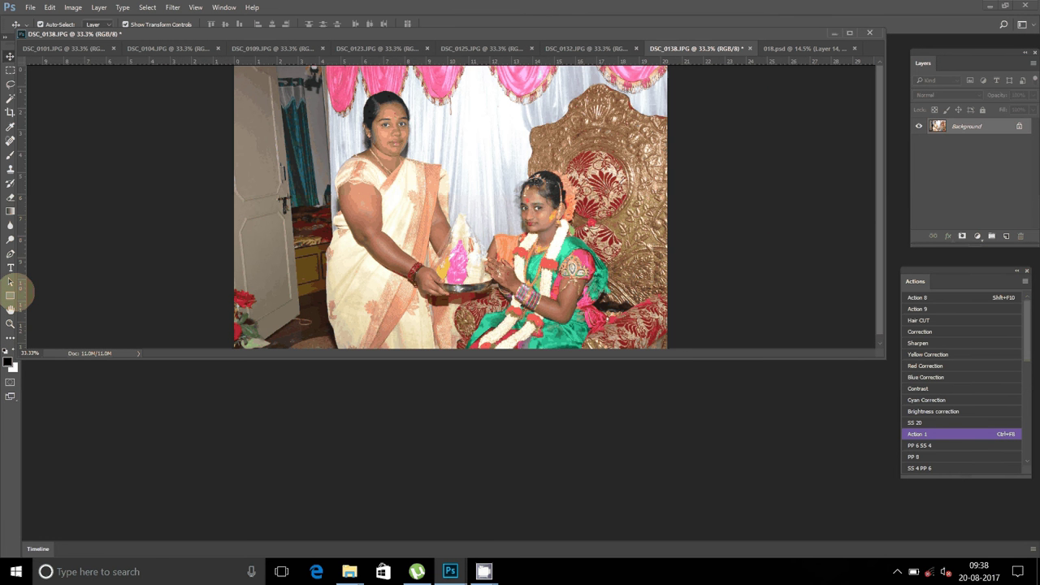
# Step: Zoom in to 200% on the woman's face and undo the last change
pyautogui.click(10, 324)
pyautogui.click(408, 195)
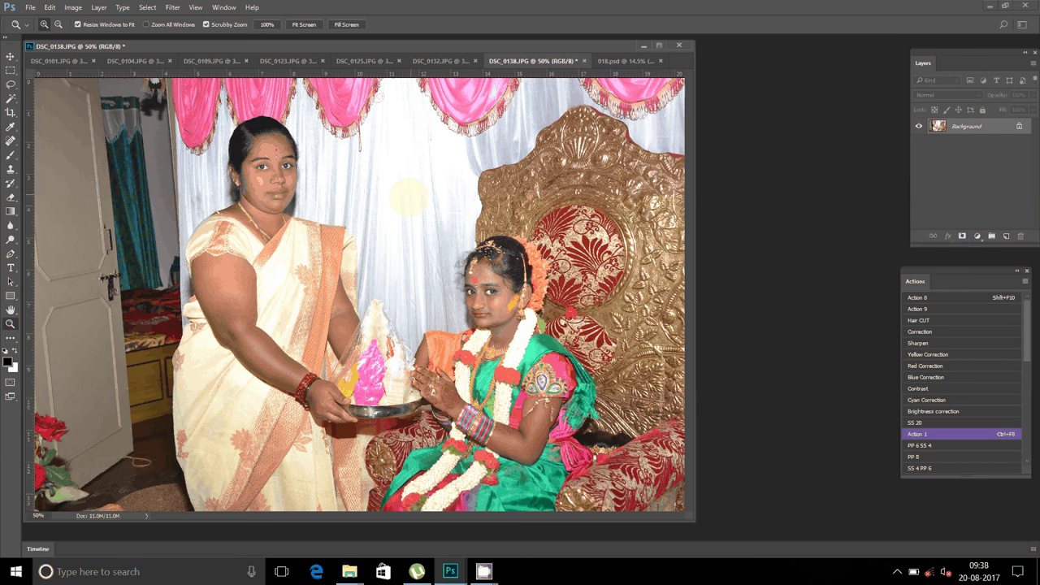
pyautogui.click(408, 195)
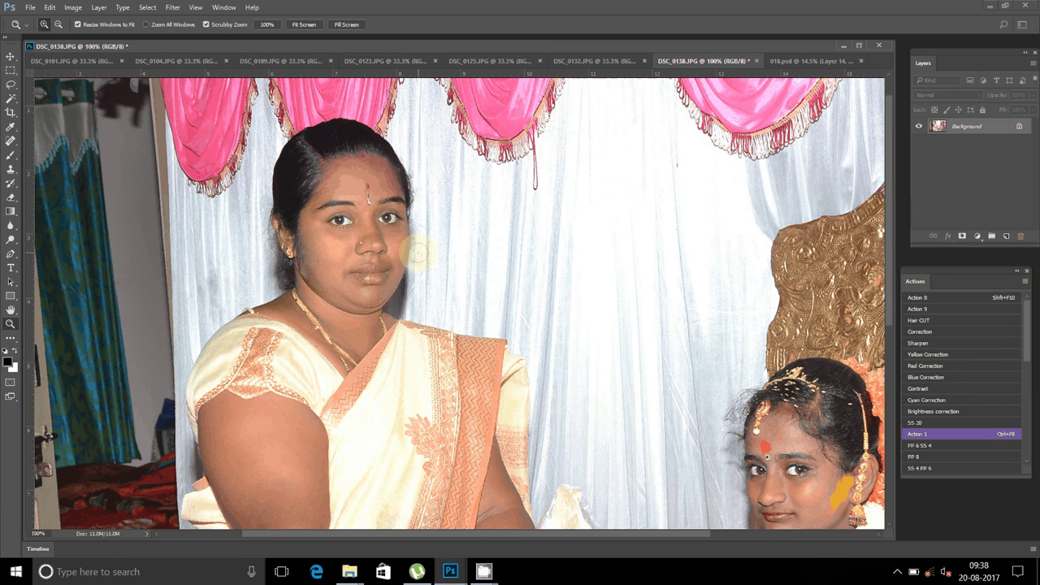
pyautogui.click(417, 253)
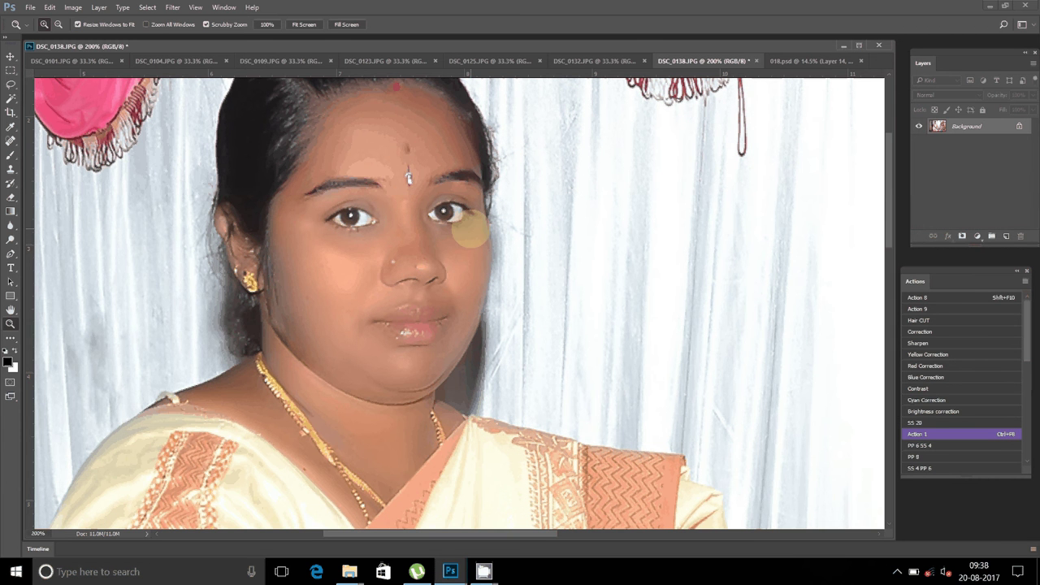
pyautogui.hotkey('ctrl', 'z')
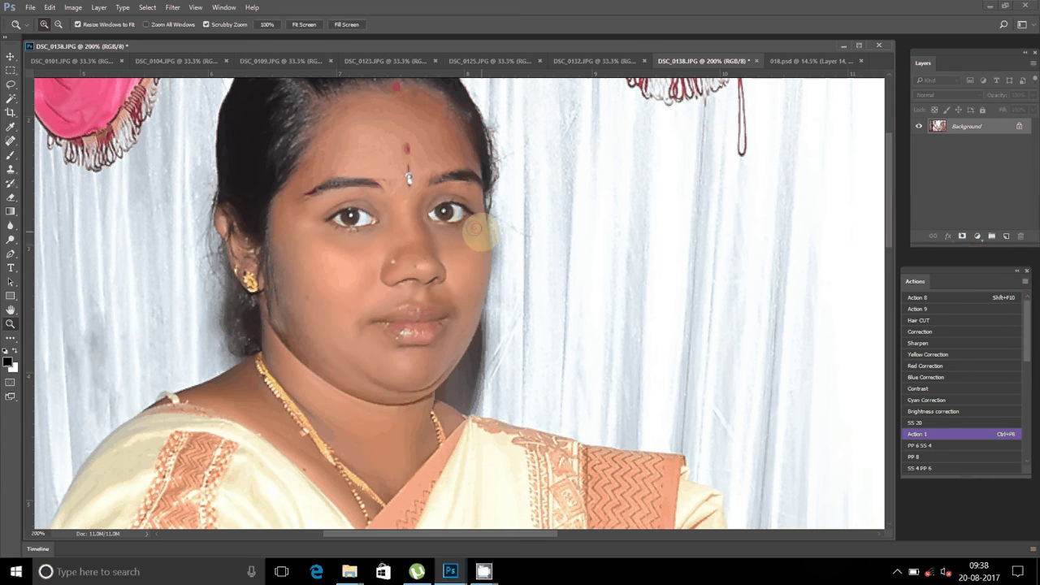
# Step: Fit the photo on screen and select the entire image
pyautogui.rightClick(479, 232)
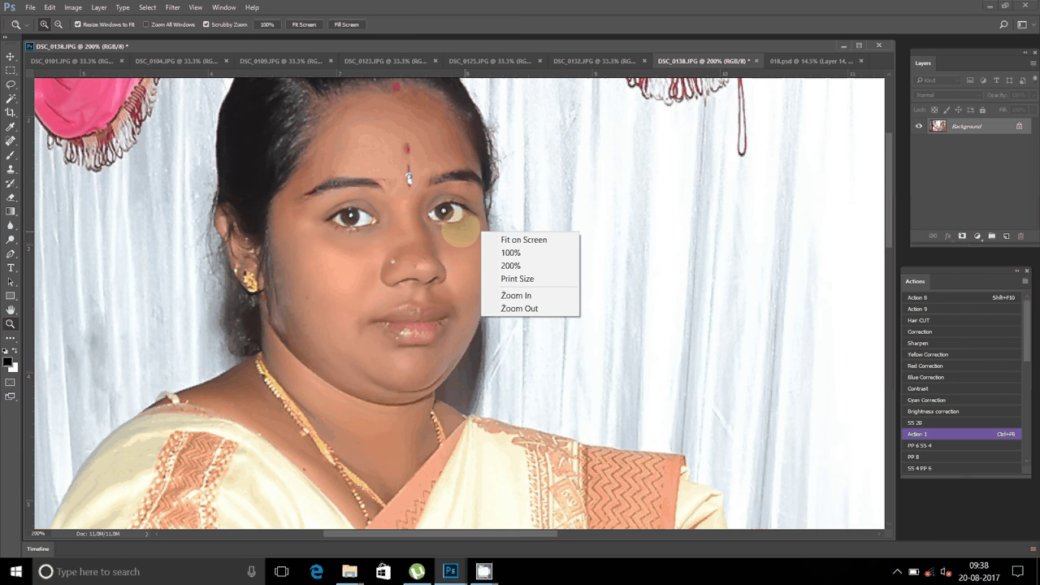
pyautogui.click(520, 240)
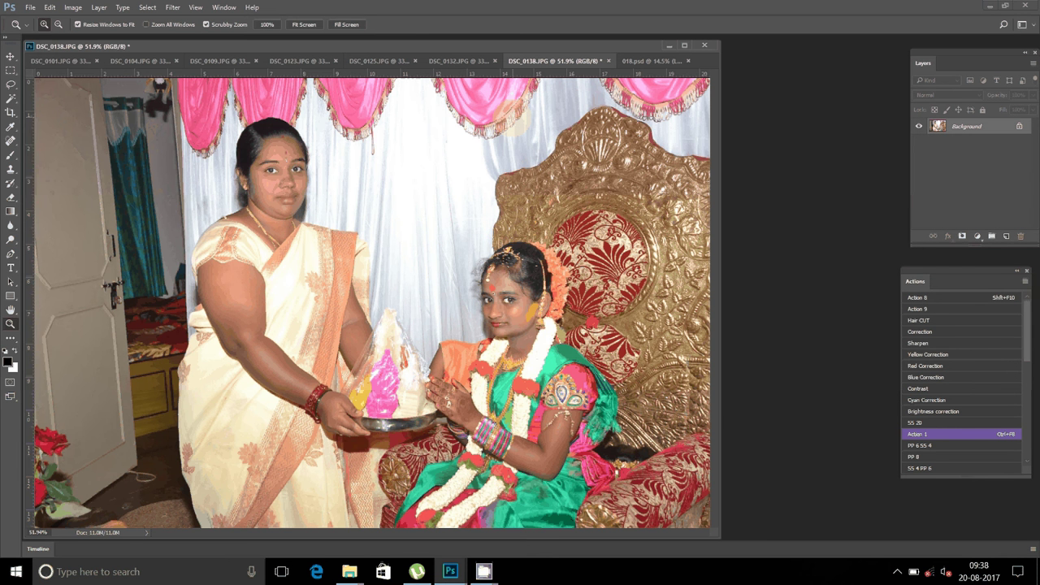
pyautogui.hotkey('ctrl', 'a')
pyautogui.click(50, 8)
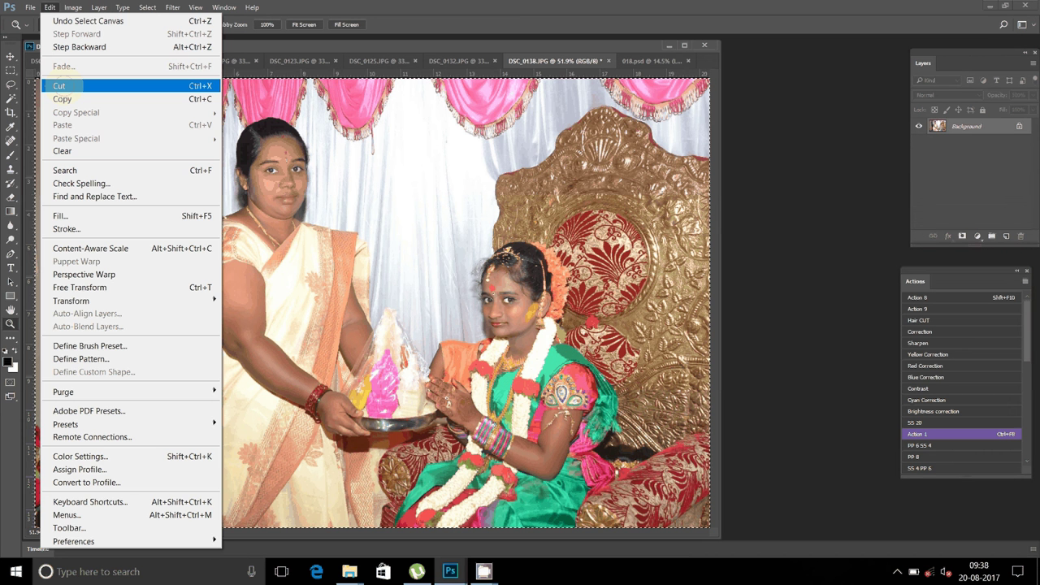
# Step: Close DSC_0138 without saving and fit the 018.psd spread on screen
pyautogui.click(61, 85)
pyautogui.hotkey('ctrl', 'w')
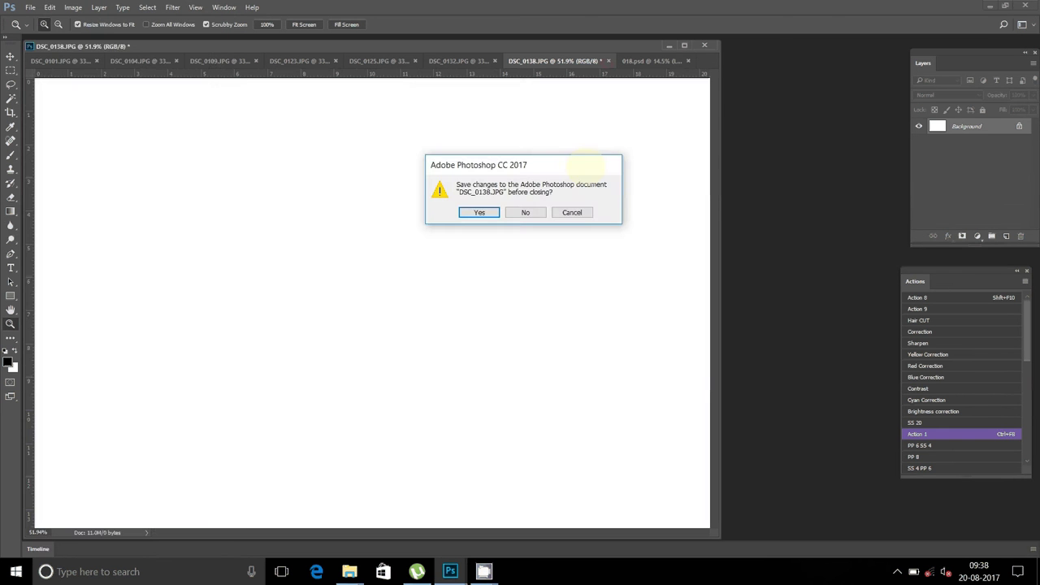
pyautogui.click(528, 211)
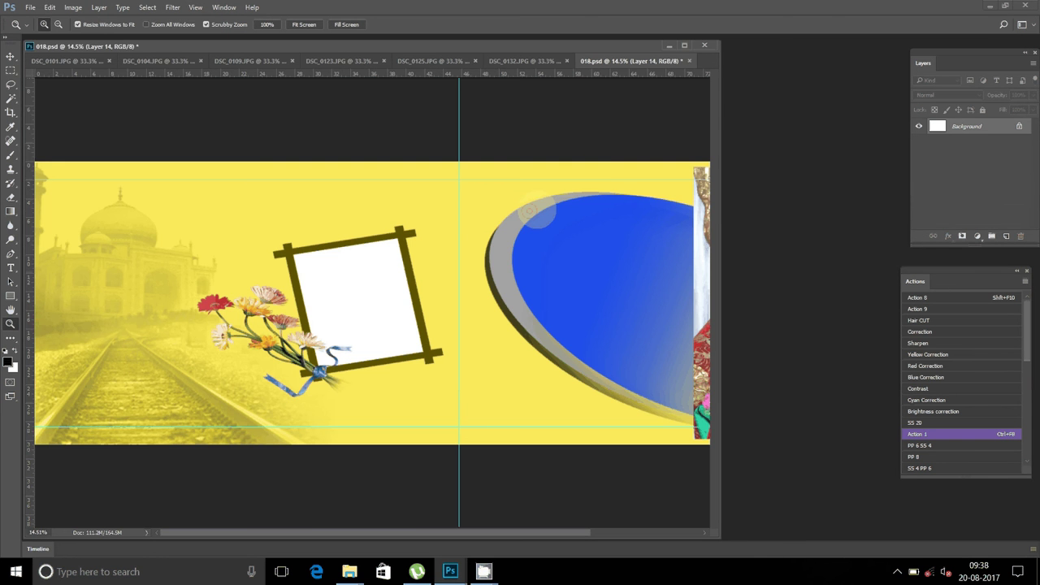
pyautogui.click(315, 24)
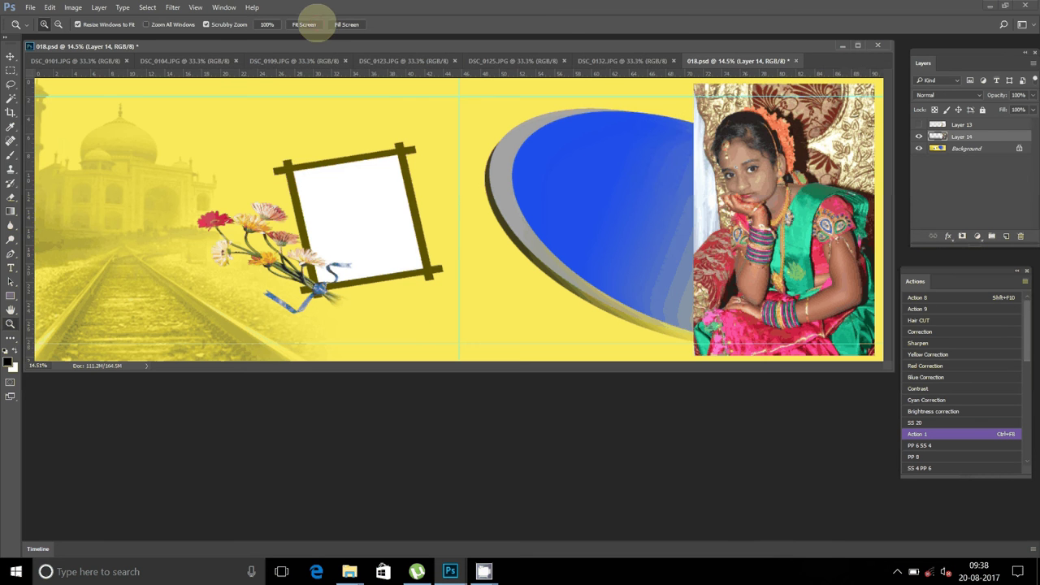
# Step: Paste the gift-giving photo into 018.psd as Layer 15 over the blue oval
pyautogui.click(12, 55)
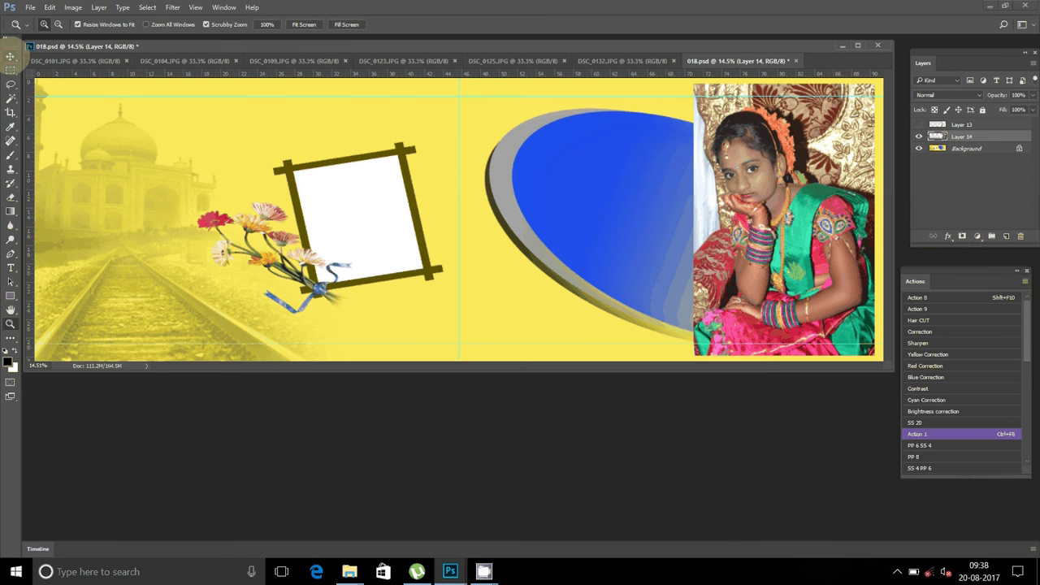
pyautogui.click(49, 8)
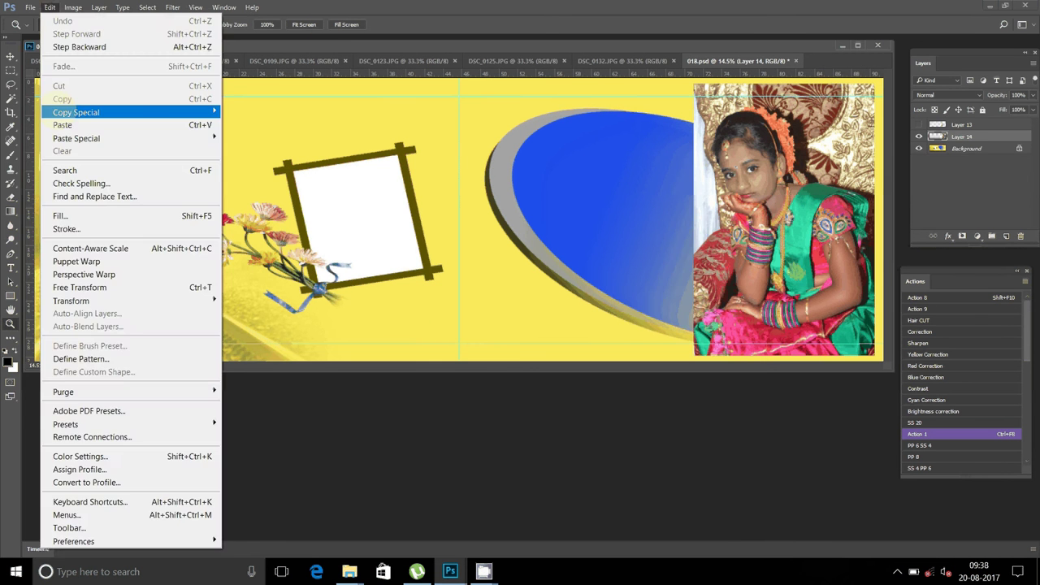
pyautogui.click(62, 125)
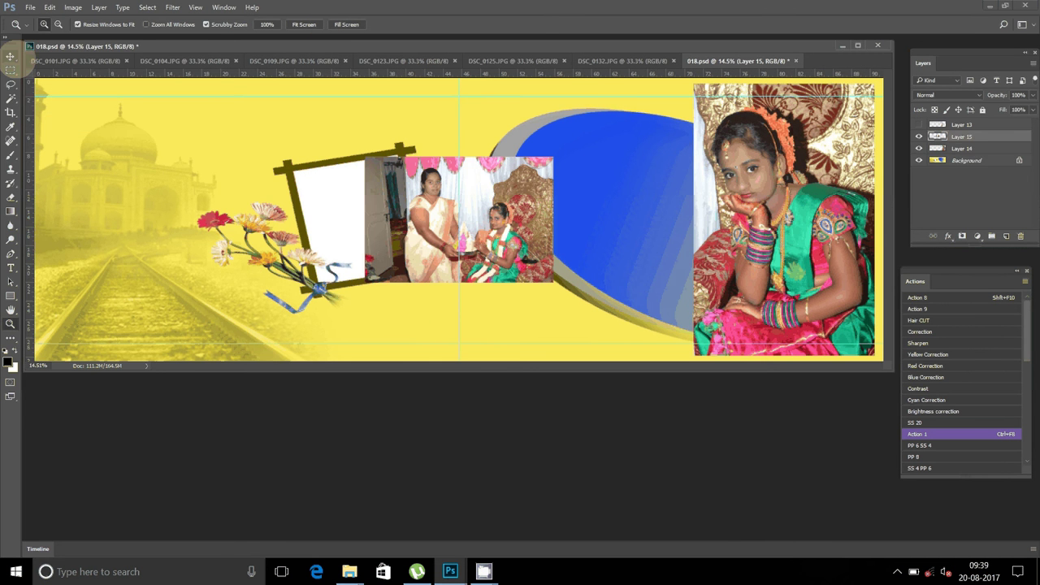
pyautogui.click(10, 56)
pyautogui.moveTo(481, 190); pyautogui.dragTo(603, 137)
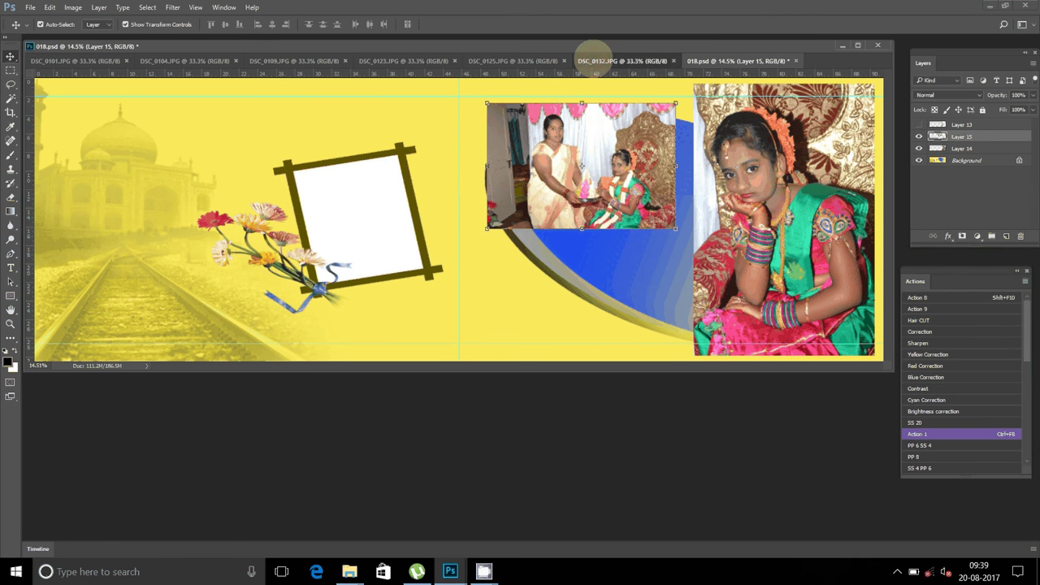
# Step: Resize DSC_0132 to 8 inches wide
pyautogui.click(597, 58)
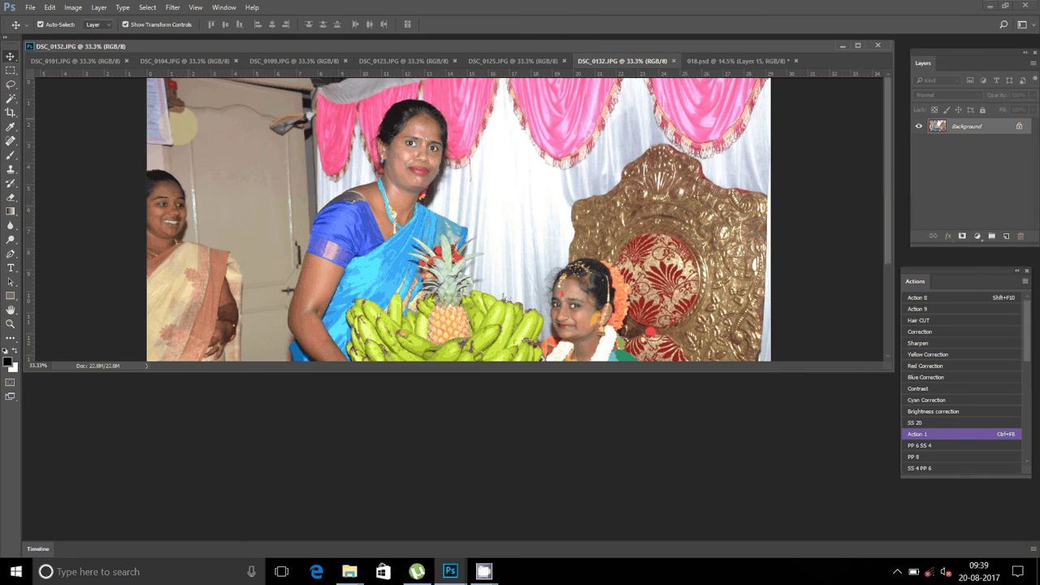
pyautogui.click(73, 8)
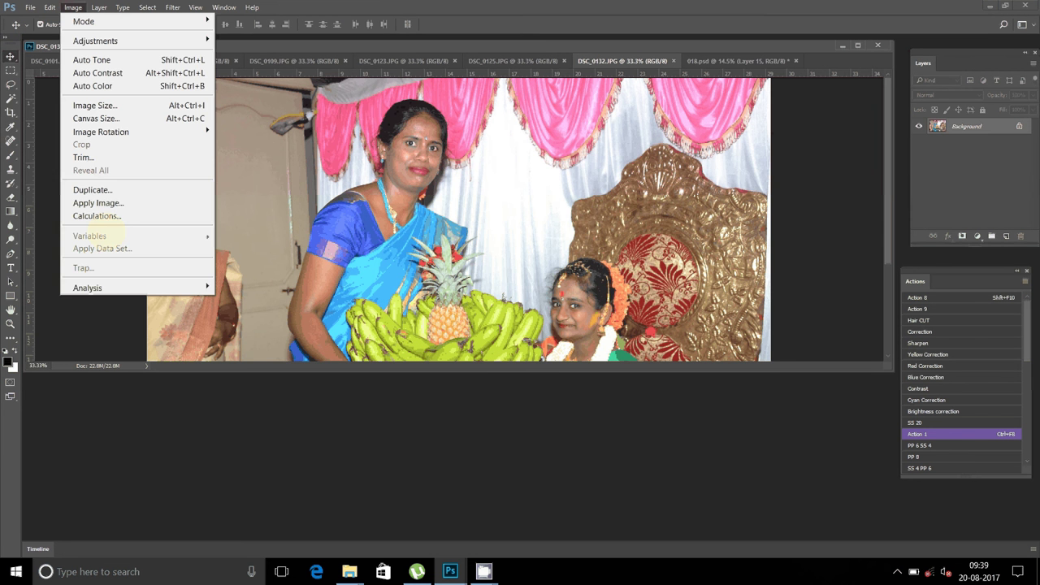
pyautogui.click(95, 105)
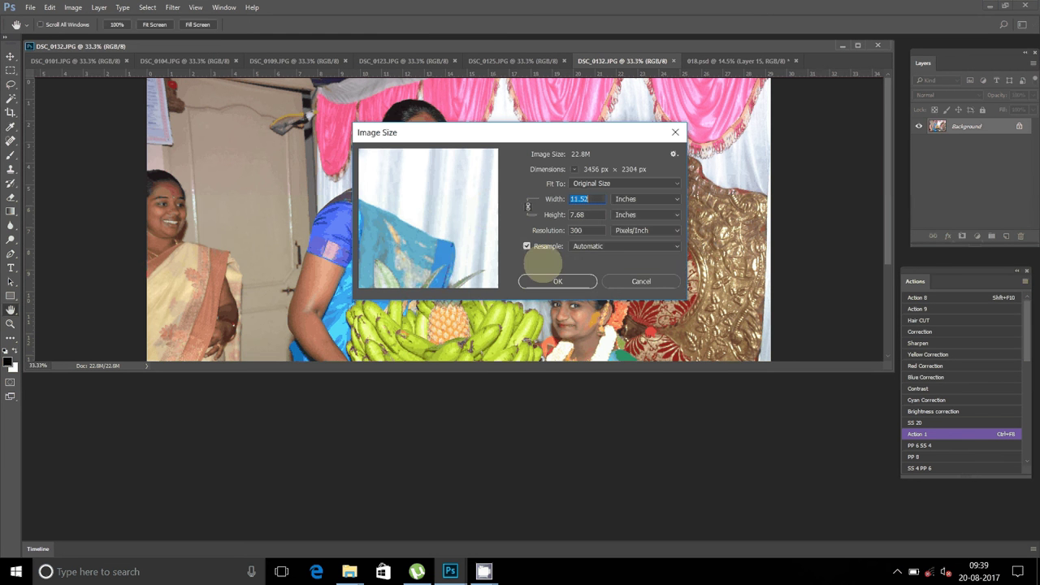
pyautogui.write('8')
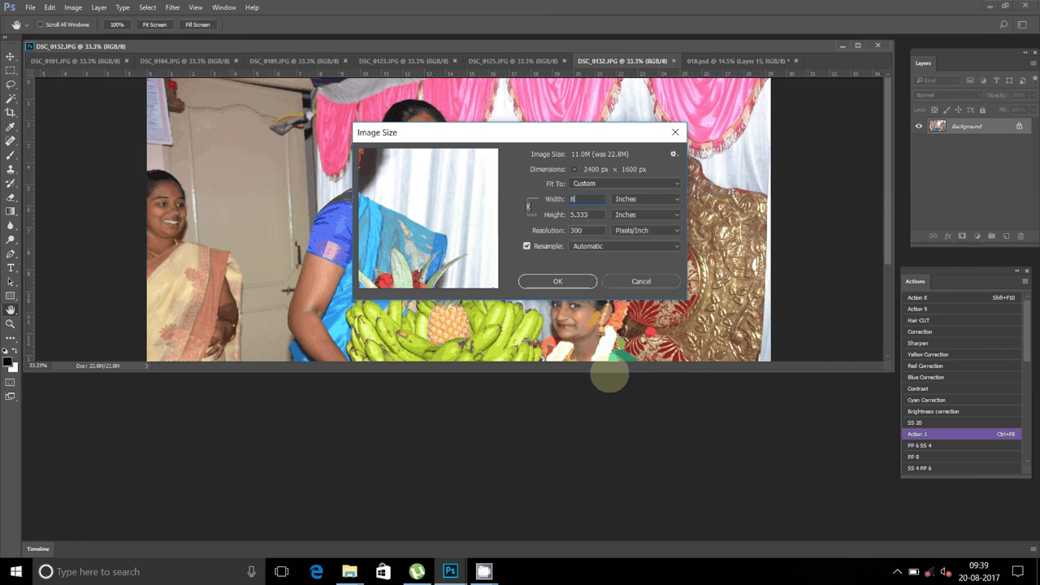
pyautogui.press('Return')
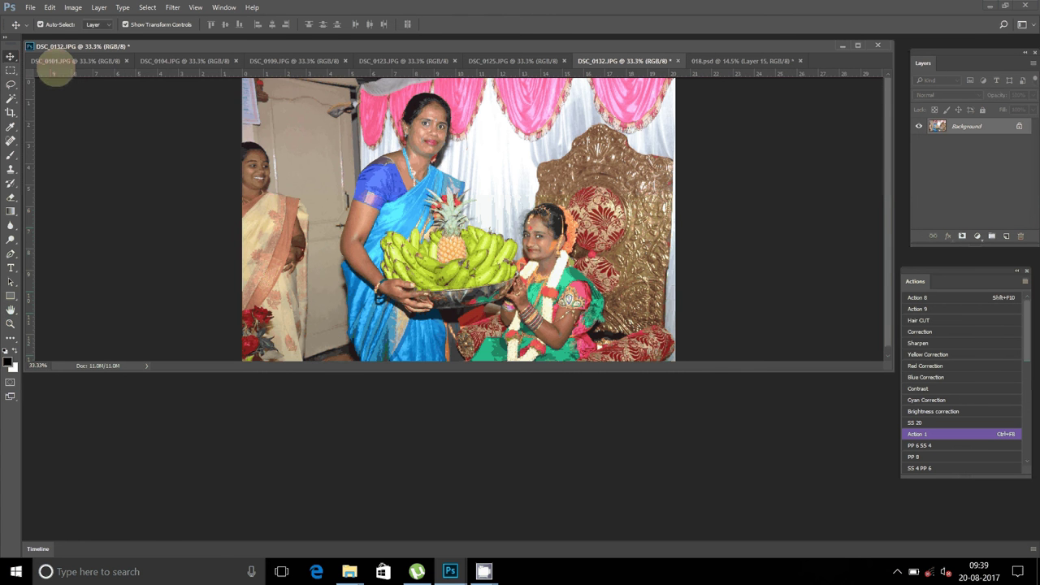
# Step: Reselect and cut the whole DSC_0132 photo, then close it without saving
pyautogui.click(147, 7)
pyautogui.click(160, 46)
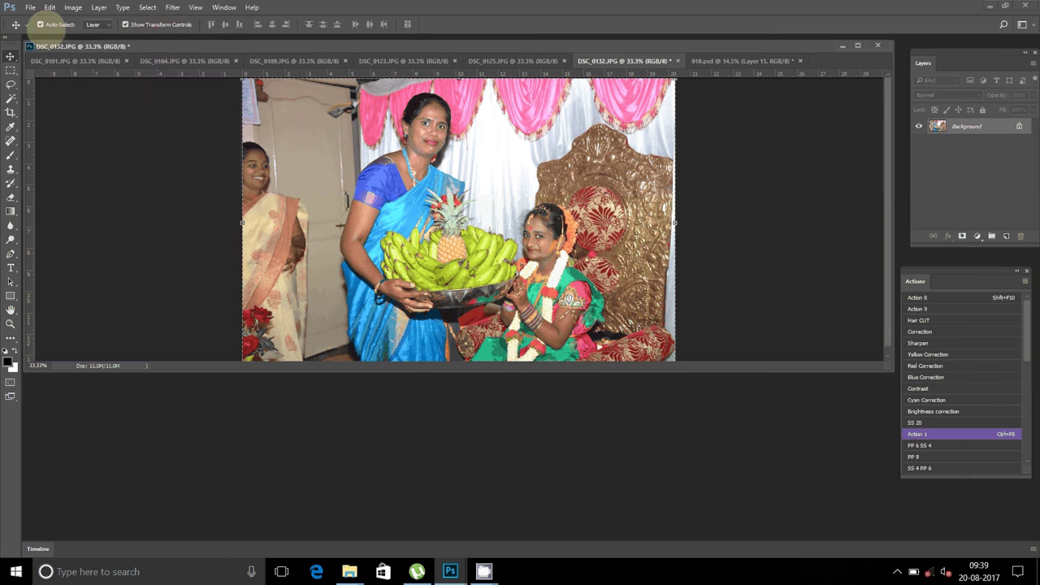
pyautogui.click(49, 7)
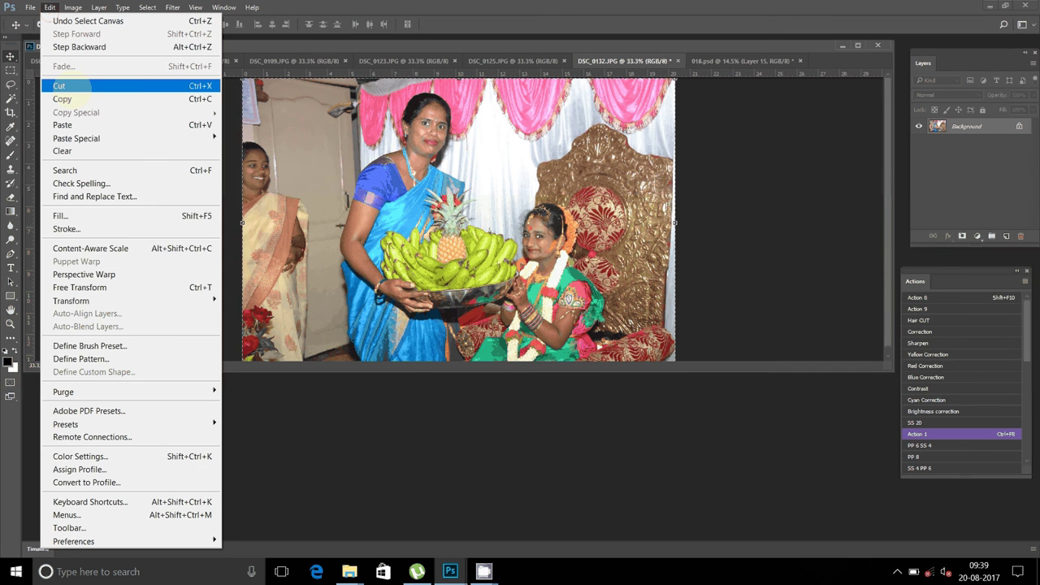
pyautogui.click(59, 87)
pyautogui.click(679, 61)
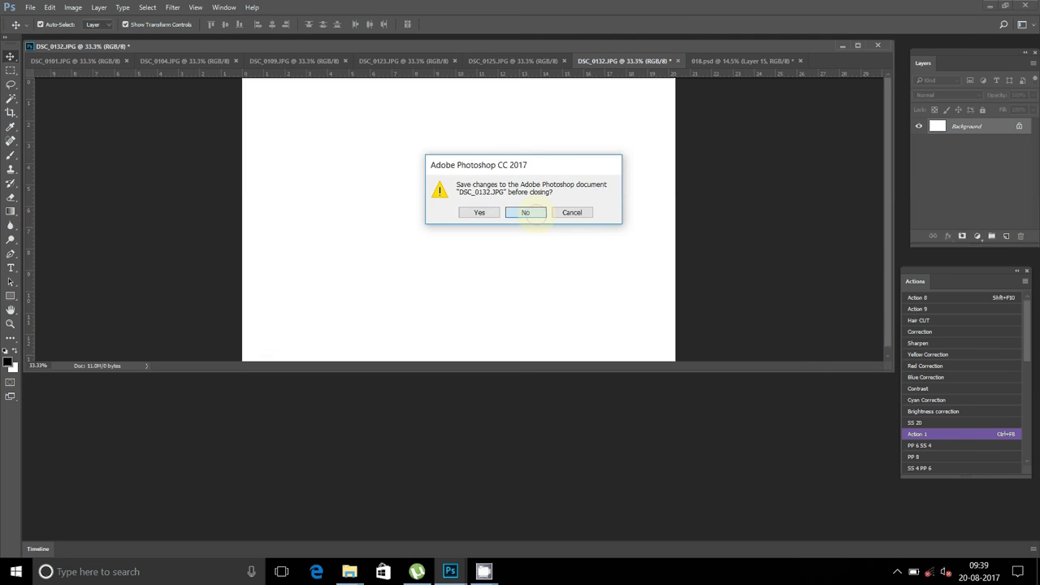
pyautogui.click(529, 213)
# Step: Paste it as Layer 16 below the first photo, nudging the first photo up
pyautogui.click(50, 7)
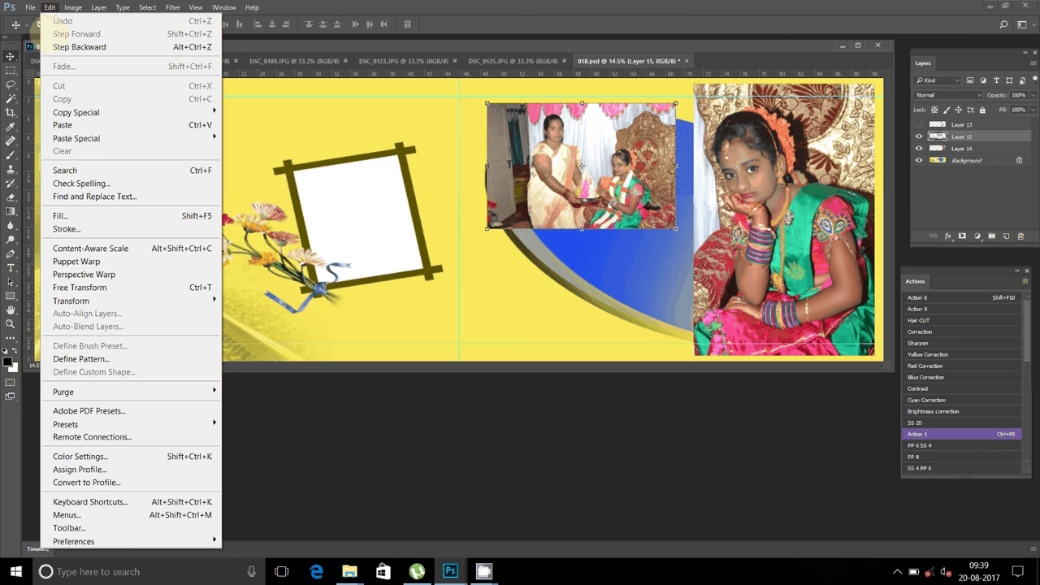
pyautogui.click(65, 124)
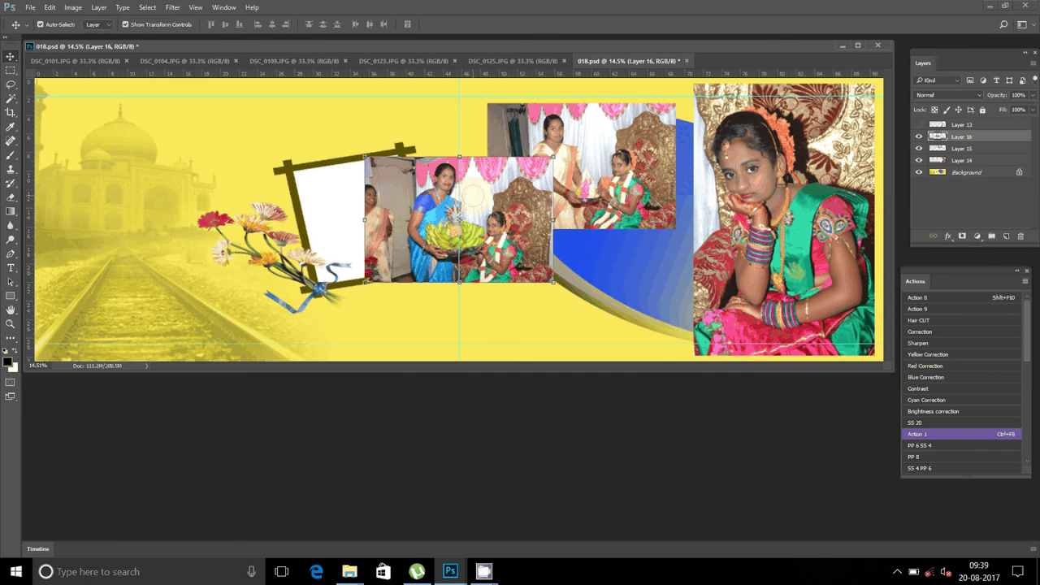
pyautogui.moveTo(475, 193)
pyautogui.mouseDown()
pyautogui.moveTo(603, 271)
pyautogui.moveTo(608, 248)
pyautogui.mouseUp()
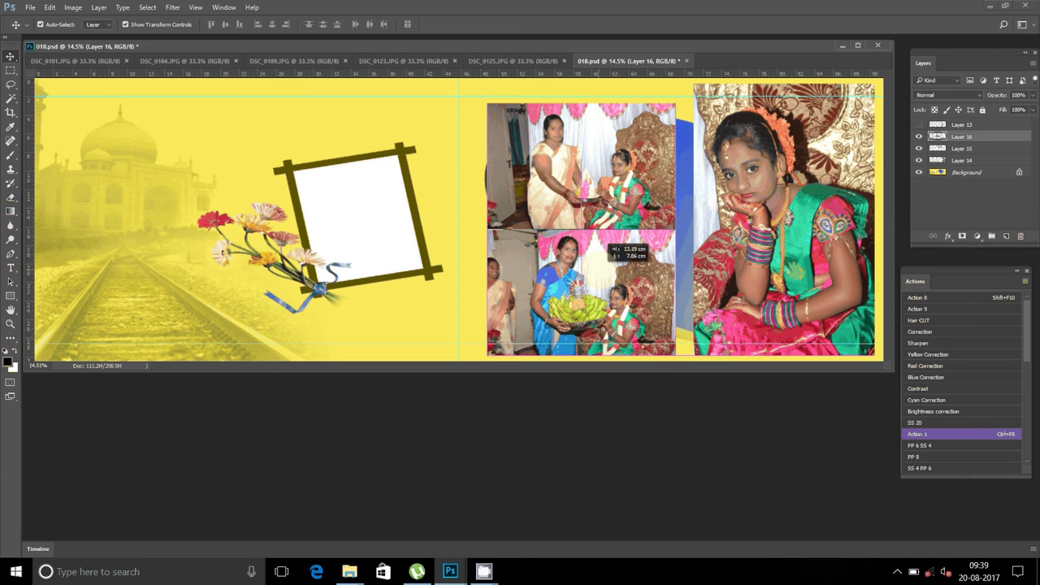
pyautogui.click(598, 270)
pyautogui.moveTo(619, 151); pyautogui.dragTo(620, 137)
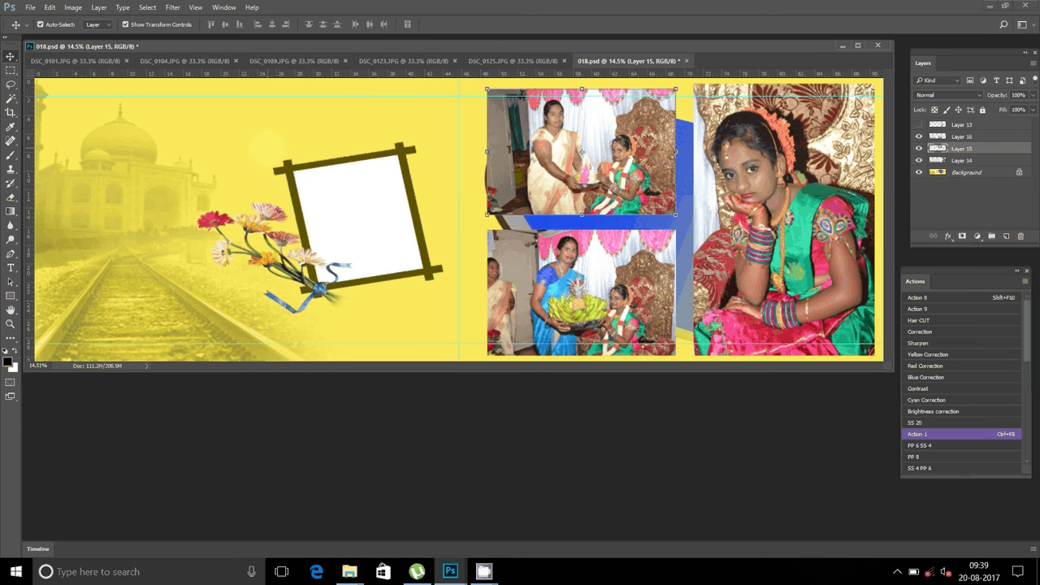
pyautogui.click(487, 61)
pyautogui.click(77, 69)
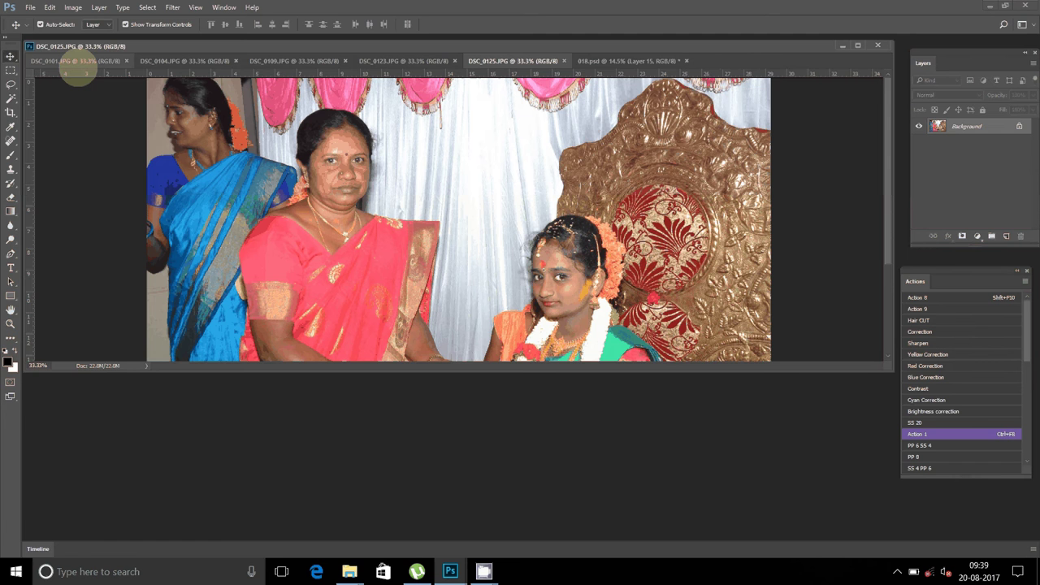
# Step: Resize DSC_0125 to 8 inches wide
pyautogui.click(73, 7)
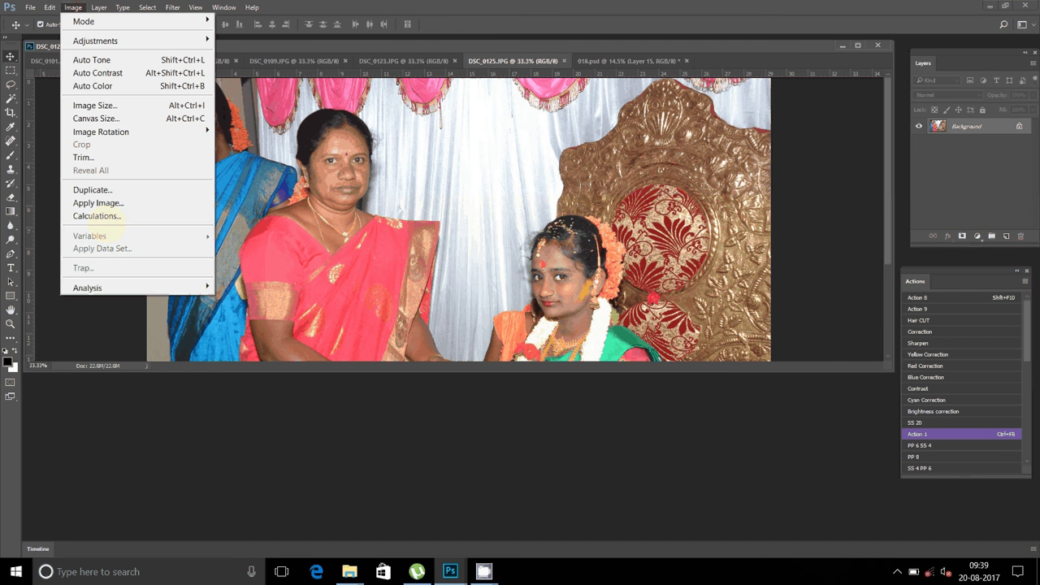
pyautogui.hotkey('alt', 'ctrl', 'i')
pyautogui.write('8')
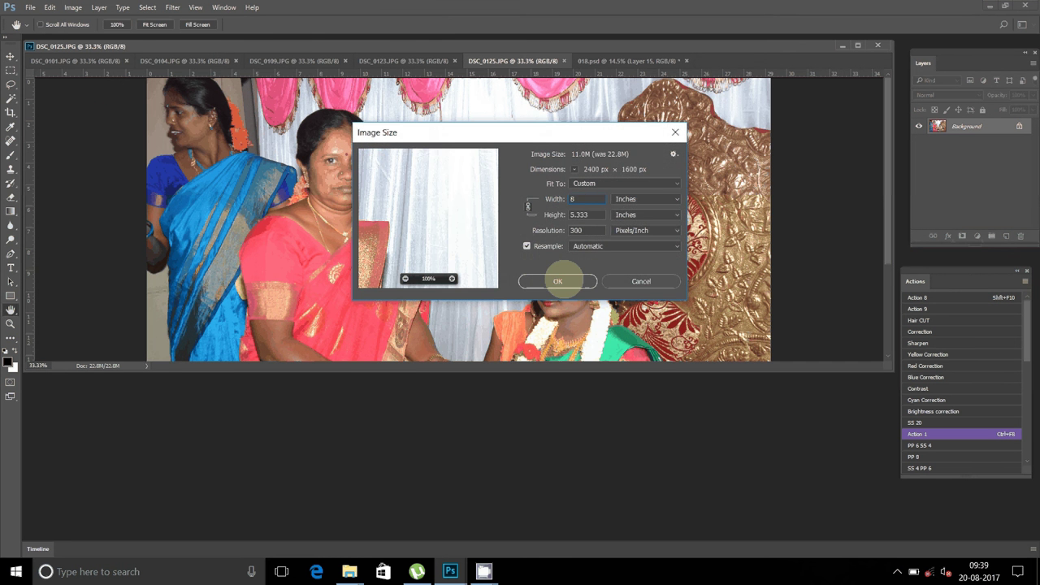
pyautogui.click(557, 282)
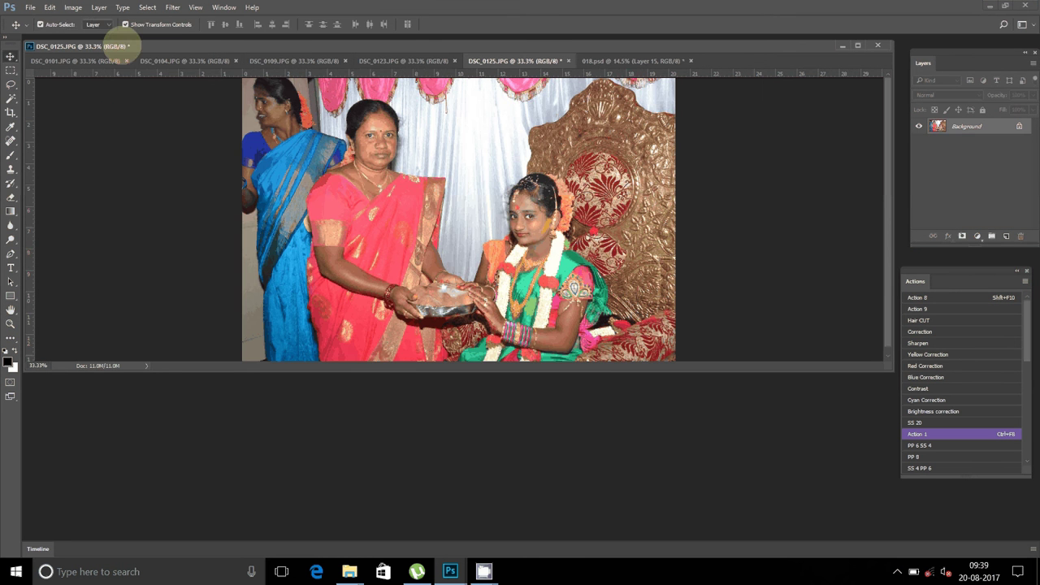
# Step: Select all of DSC_0125, cut it, and close it without saving
pyautogui.click(147, 8)
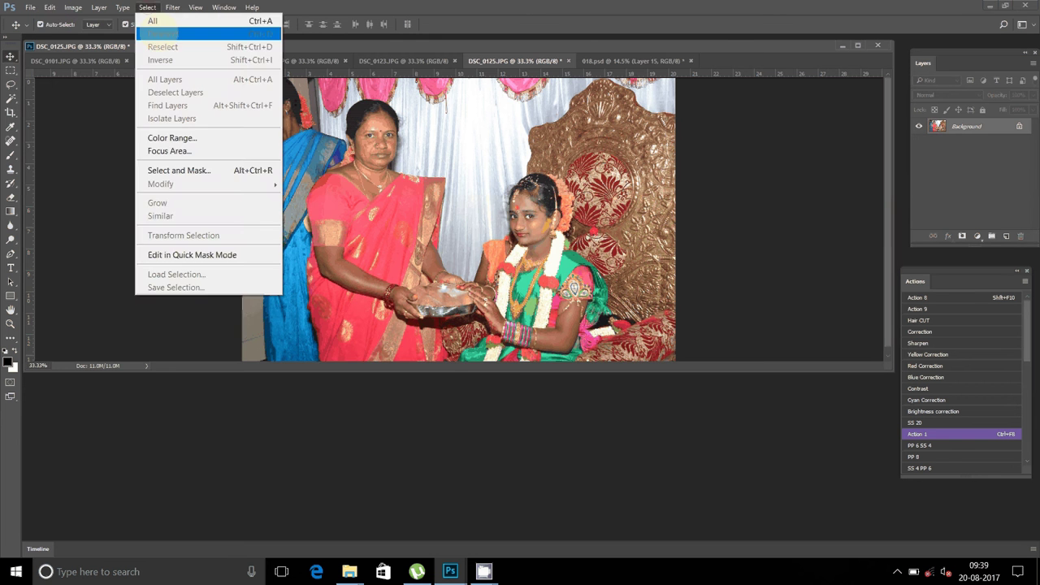
pyautogui.click(157, 26)
pyautogui.click(50, 8)
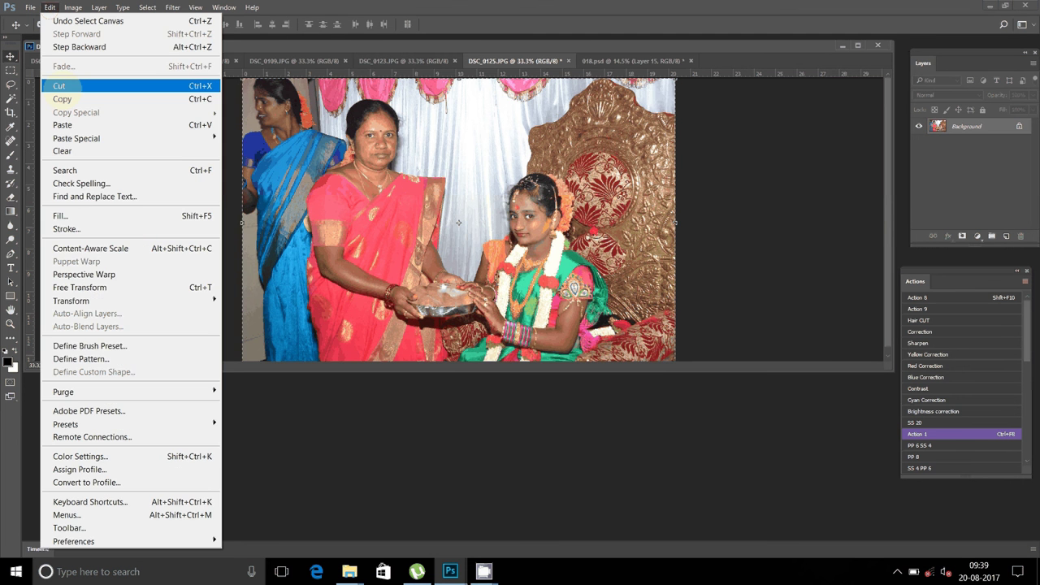
pyautogui.click(58, 86)
pyautogui.click(568, 61)
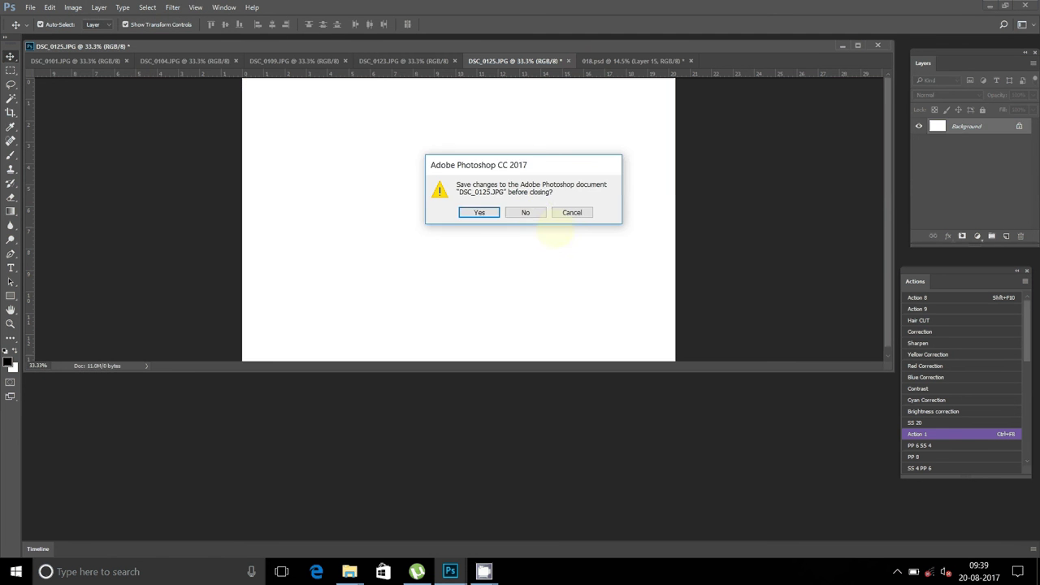
pyautogui.click(526, 212)
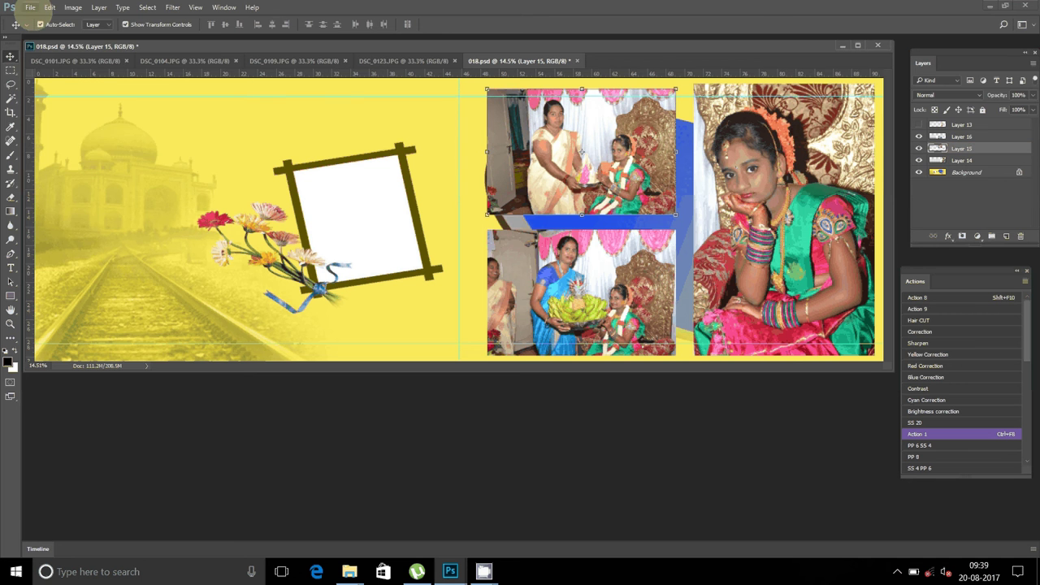
# Step: Paste the photo into 018.psd as Layer 17 above the tilted frame
pyautogui.click(50, 7)
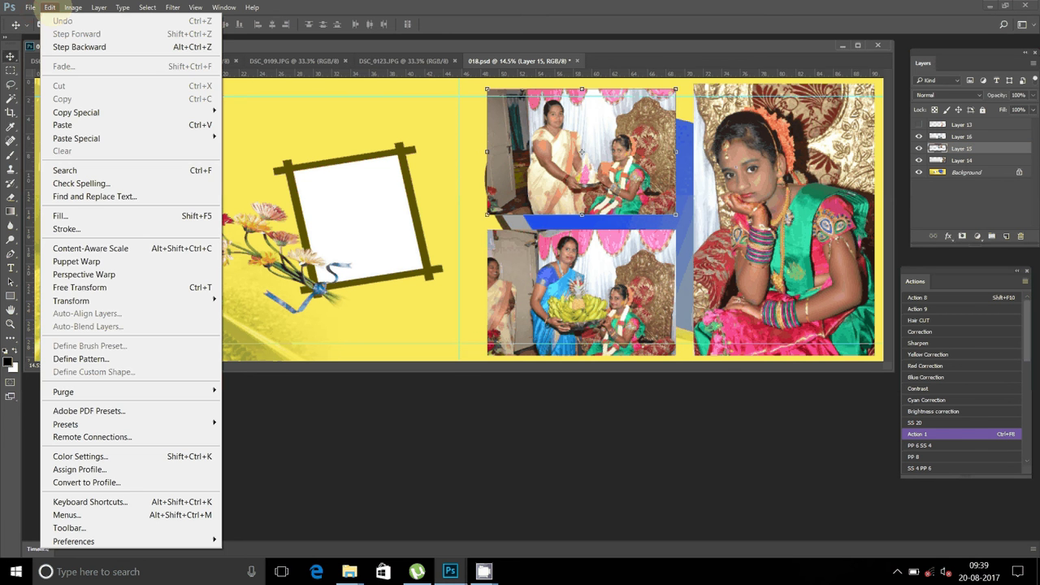
pyautogui.click(71, 124)
pyautogui.moveTo(426, 191)
pyautogui.mouseDown()
pyautogui.moveTo(204, 172)
pyautogui.moveTo(327, 105)
pyautogui.moveTo(322, 97)
pyautogui.mouseUp()
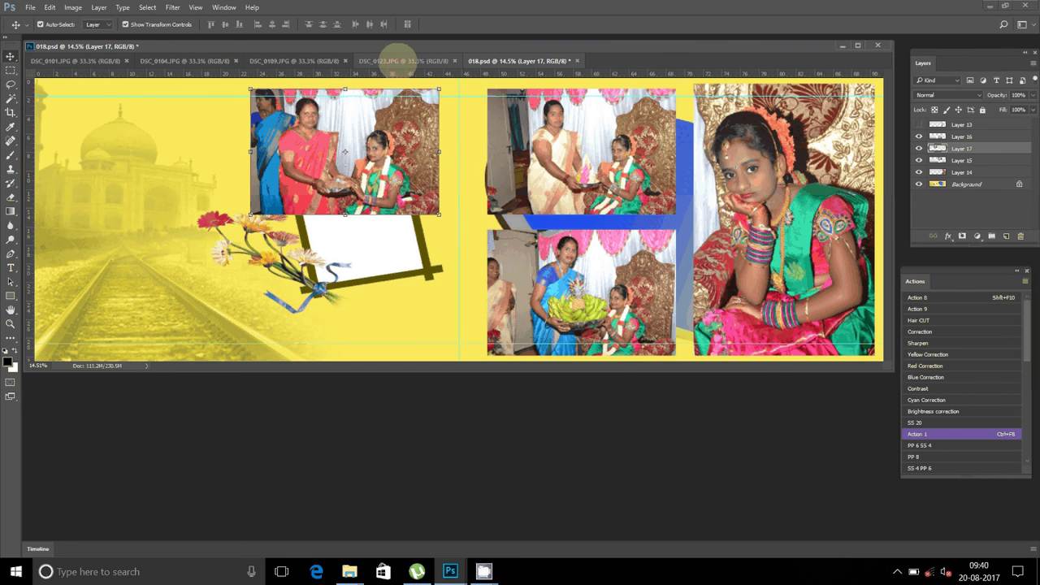
pyautogui.click(396, 61)
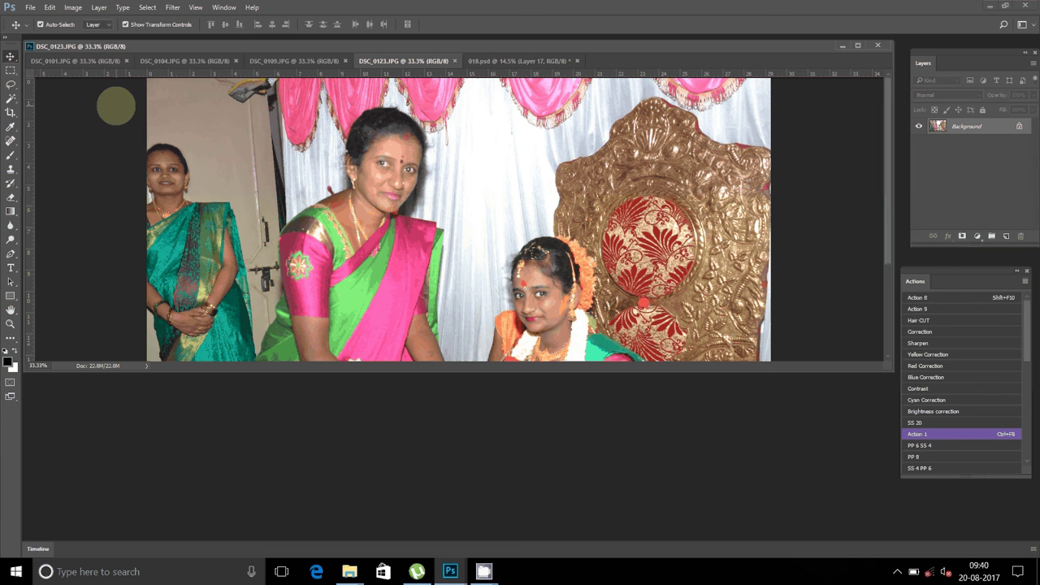
# Step: Resize DSC_0123 to 8 inches wide
pyautogui.click(72, 7)
pyautogui.click(92, 105)
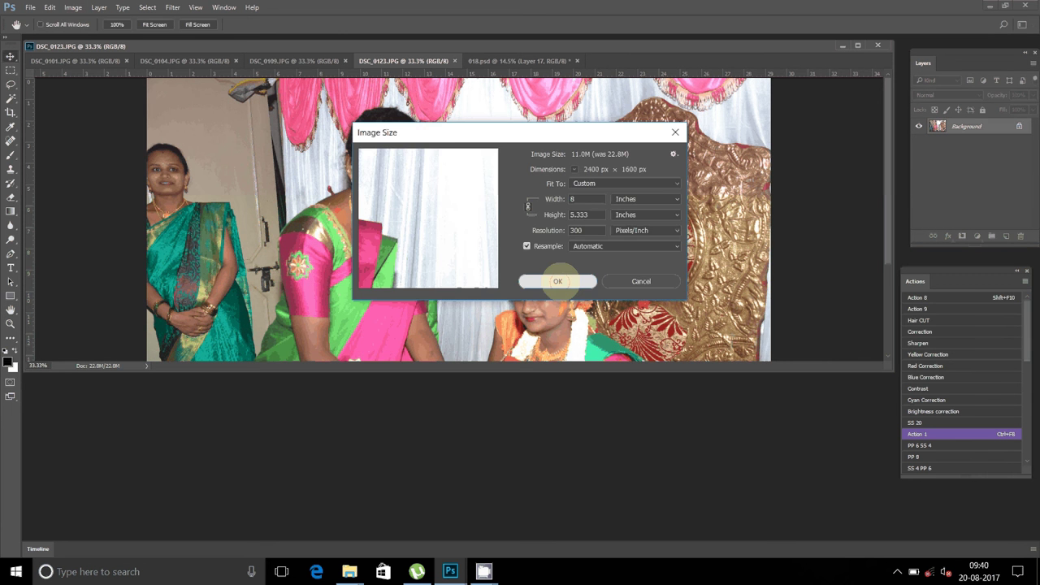
pyautogui.click(558, 281)
# Step: Select all of DSC_0123, cut it, and close it without saving
pyautogui.click(147, 7)
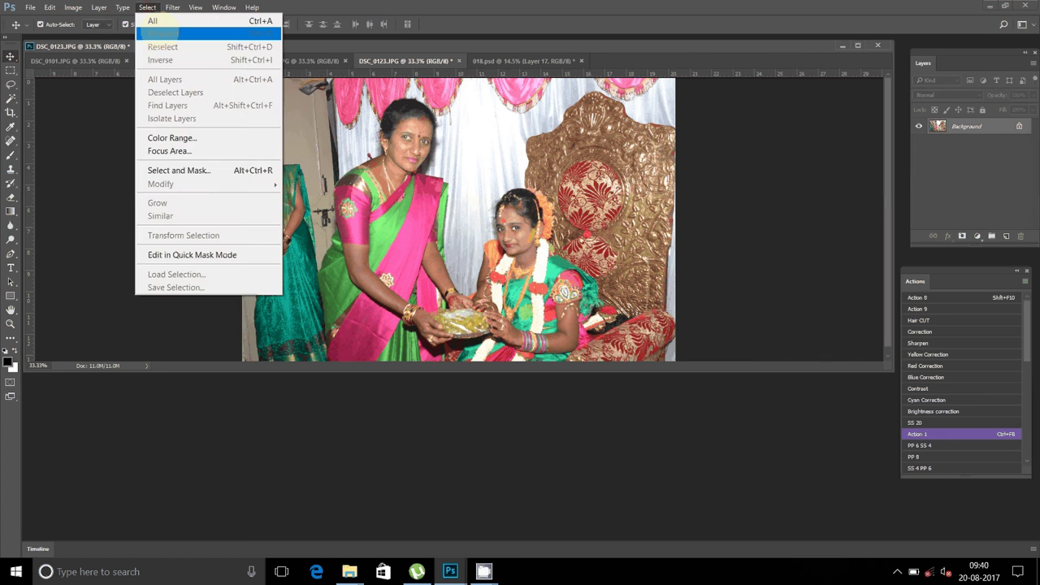
pyautogui.click(72, 7)
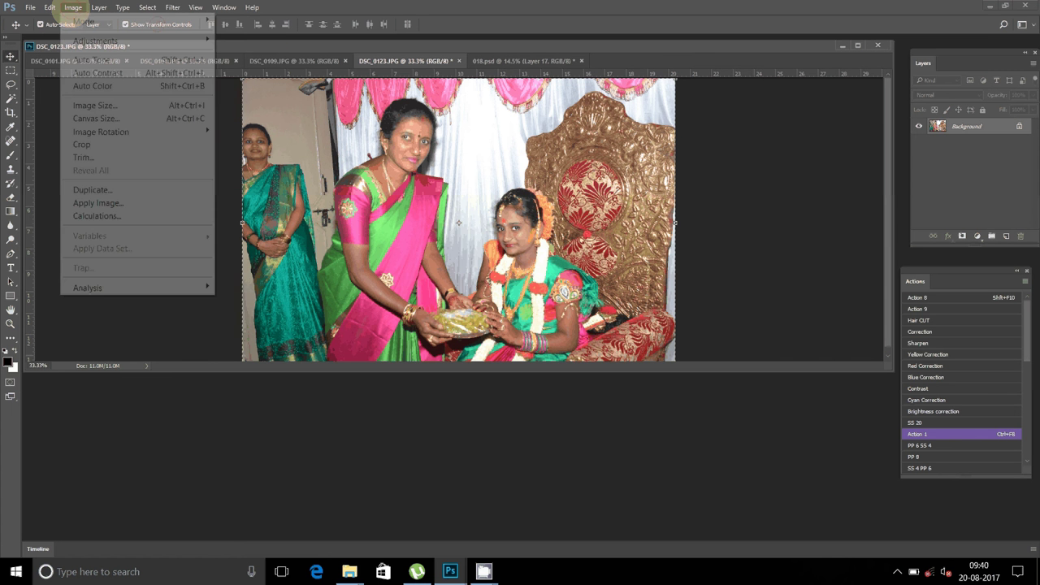
pyautogui.click(49, 7)
pyautogui.click(58, 85)
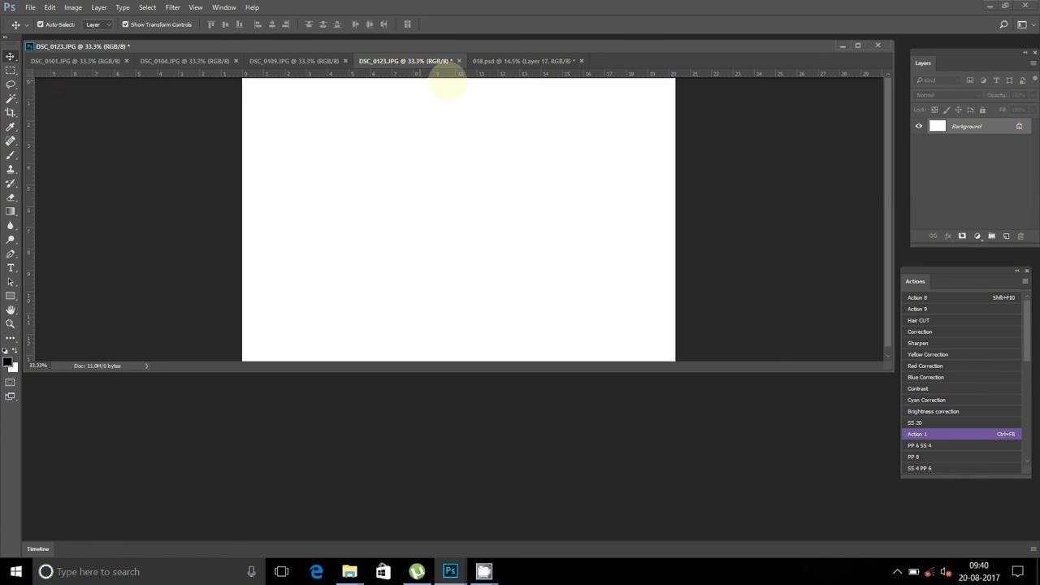
pyautogui.click(459, 60)
pyautogui.press('n')
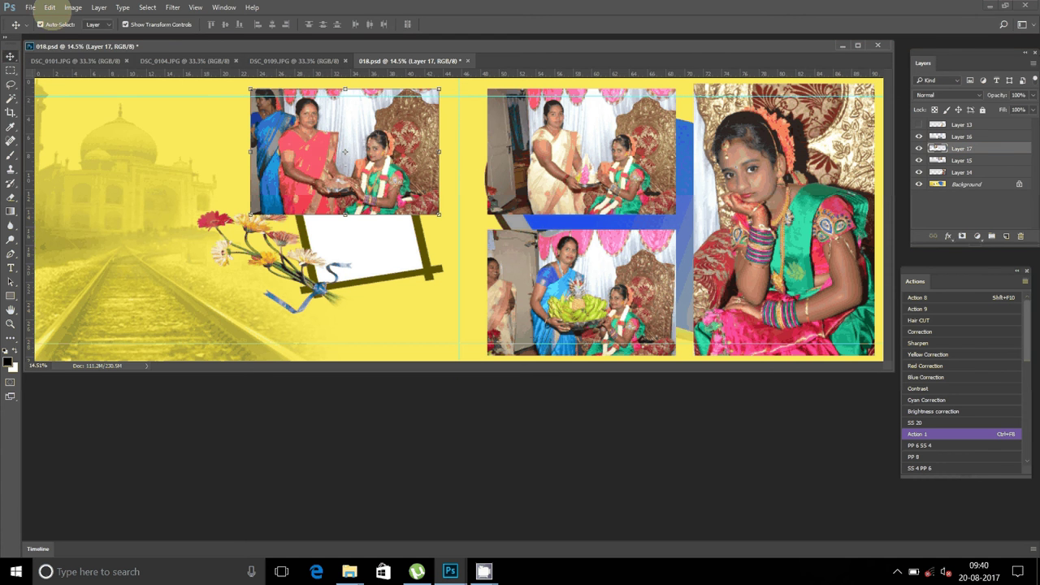
# Step: Paste the photo into 018.psd as Layer 18 in the lower-left slot
pyautogui.click(48, 7)
pyautogui.click(98, 125)
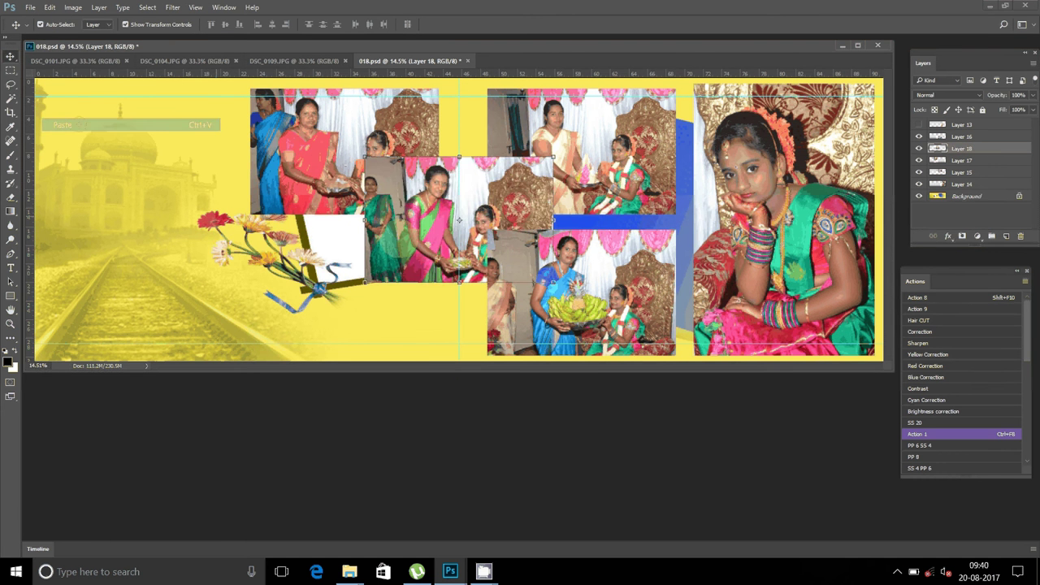
pyautogui.moveTo(460, 219); pyautogui.dragTo(338, 293)
pyautogui.moveTo(380, 238)
pyautogui.mouseDown()
pyautogui.moveTo(386, 230)
pyautogui.moveTo(391, 241)
pyautogui.mouseUp()
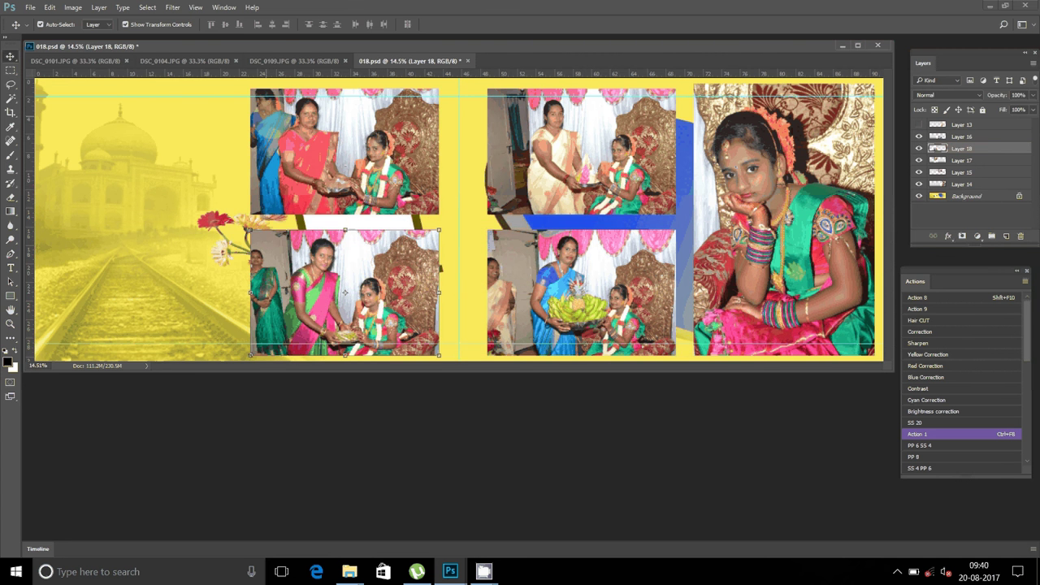
pyautogui.click(276, 57)
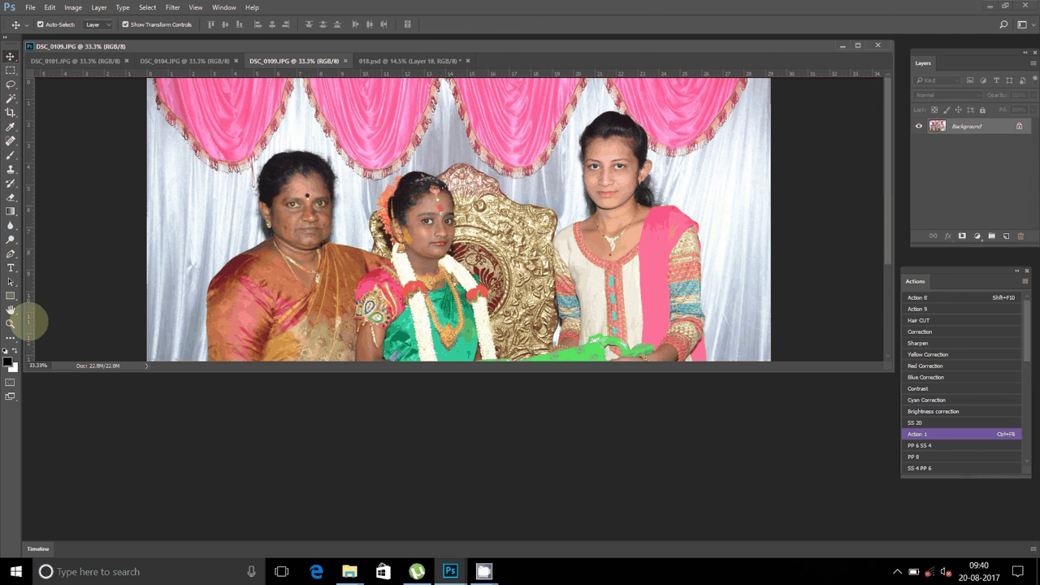
# Step: Zoom to 300% on the woman's face and heal spots on her cheek and chin
pyautogui.click(11, 323)
pyautogui.moveTo(295, 217)
pyautogui.mouseDown()
pyautogui.moveTo(474, 356)
pyautogui.moveTo(375, 333)
pyautogui.mouseUp()
pyautogui.click(376, 332)
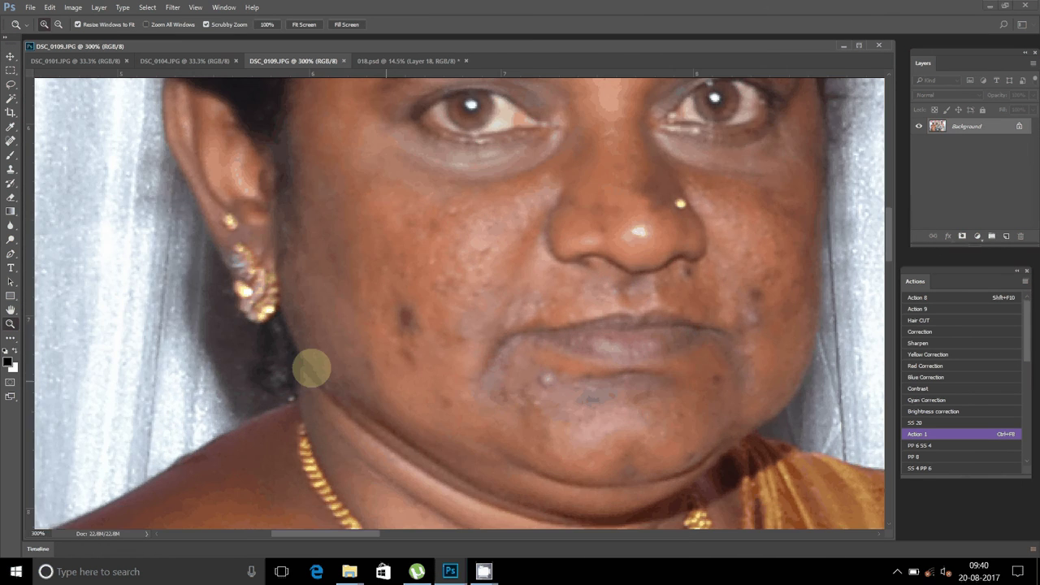
pyautogui.click(10, 141)
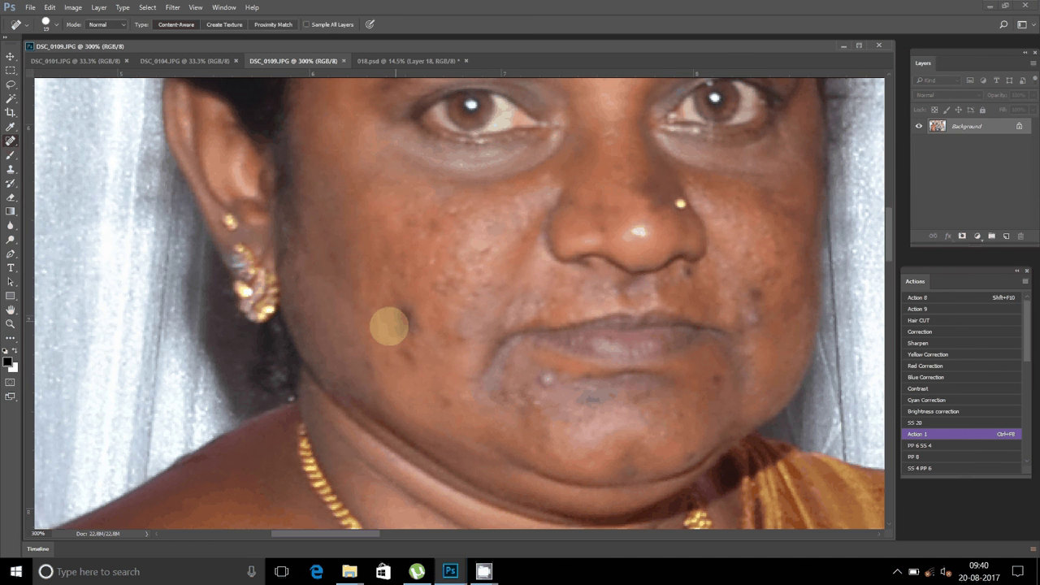
pyautogui.moveTo(412, 347); pyautogui.dragTo(422, 372)
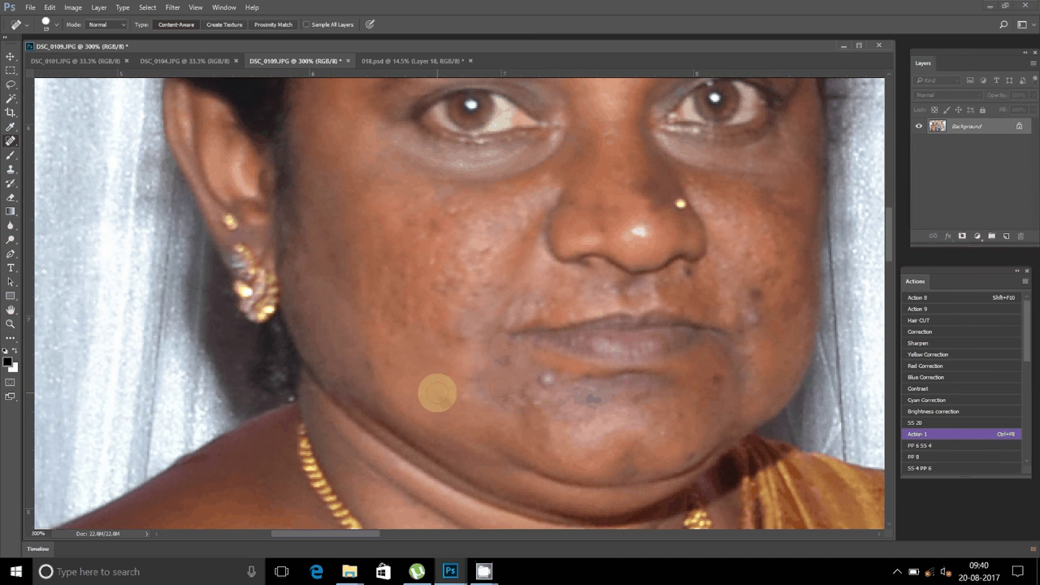
pyautogui.click(506, 402)
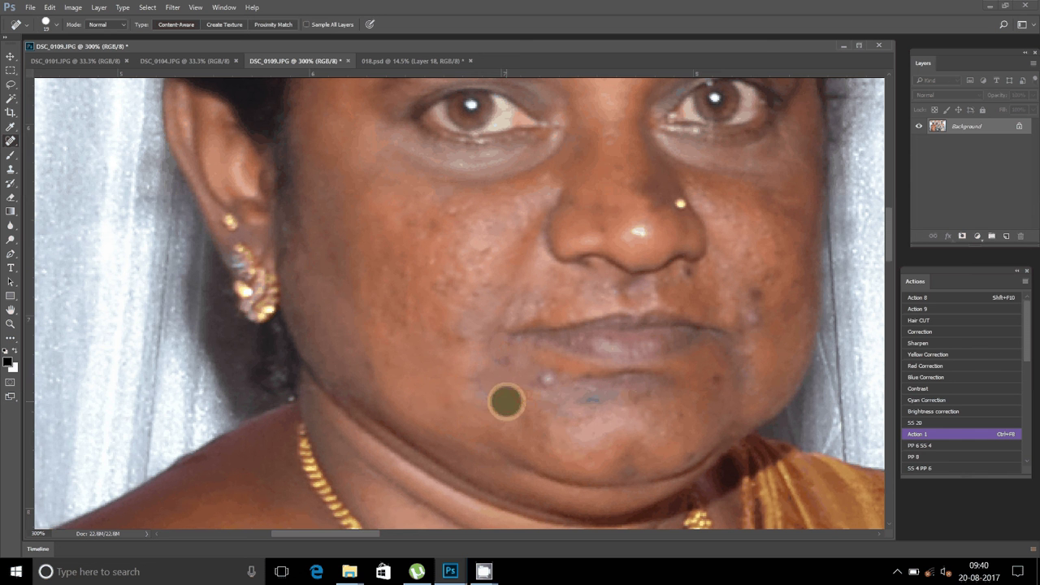
# Step: Lower the Spot Healing Brush hardness to 3%
pyautogui.rightClick(530, 385)
pyautogui.click(510, 359)
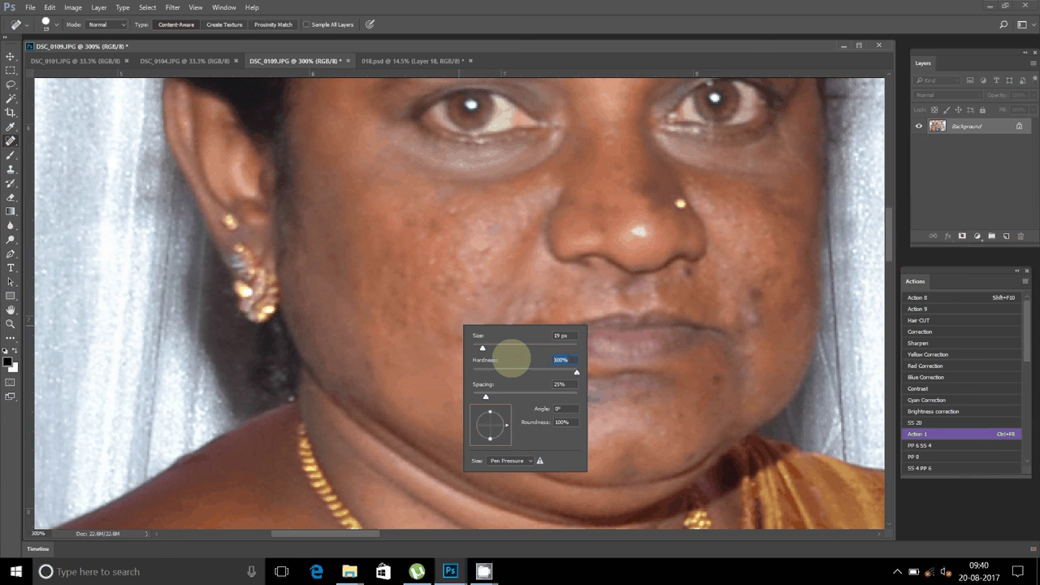
pyautogui.write('0')
pyautogui.write('33')
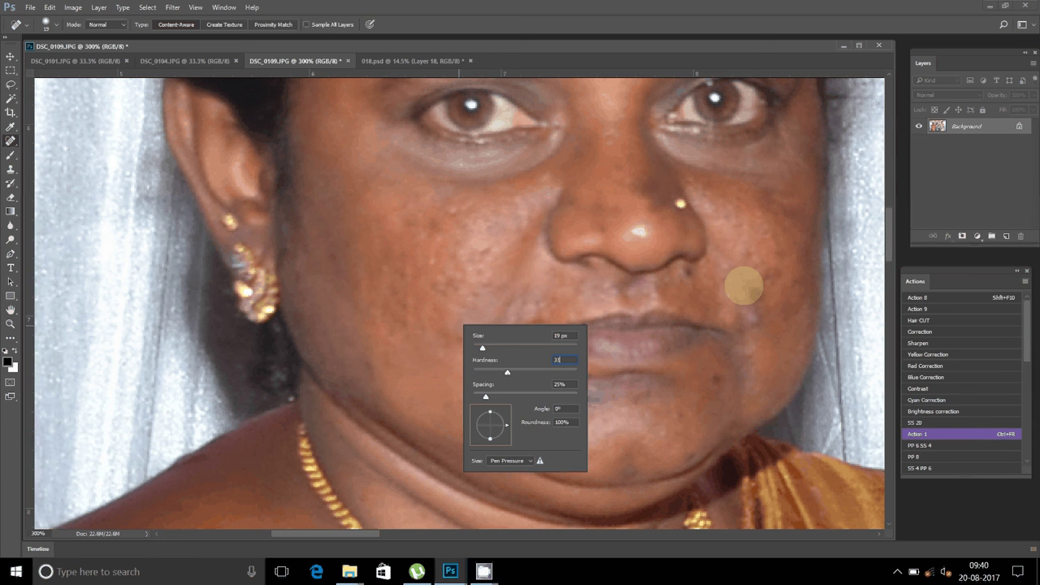
pyautogui.press('Return')
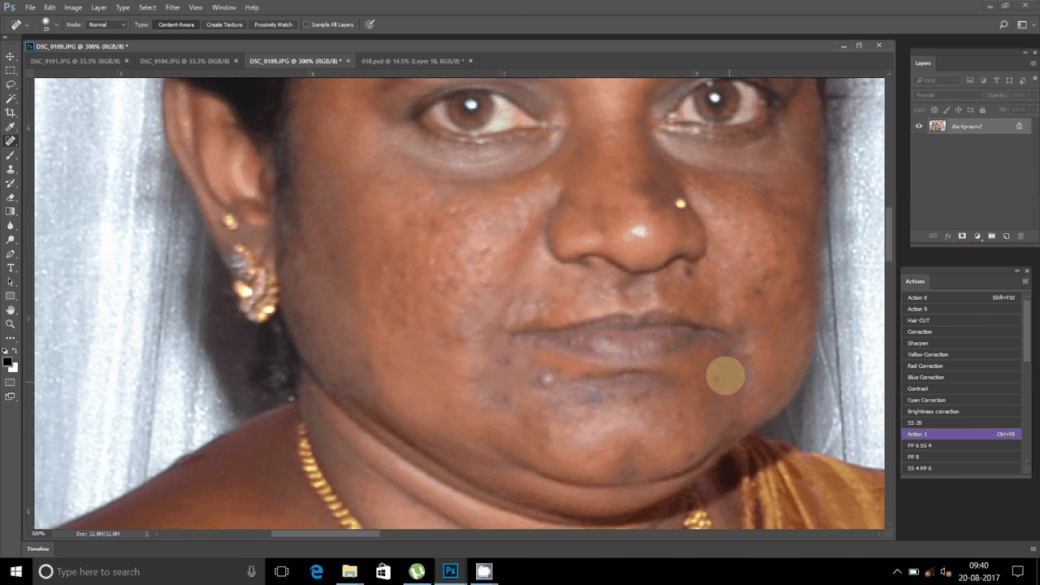
# Step: Heal the remaining blemishes on the chin, cheeks and around the mouth
pyautogui.click(547, 378)
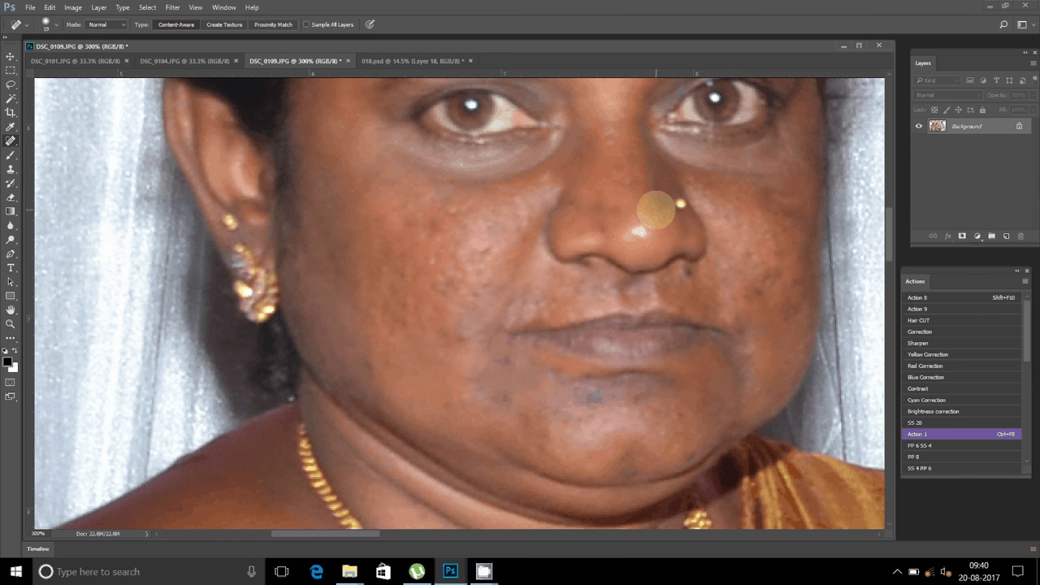
pyautogui.moveTo(429, 220); pyautogui.dragTo(429, 261)
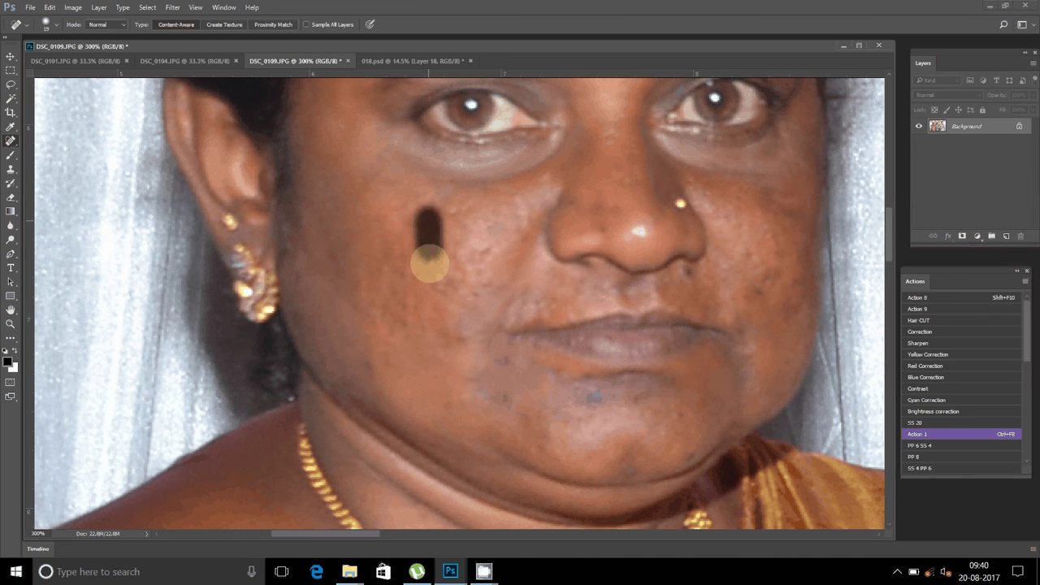
pyautogui.click(479, 241)
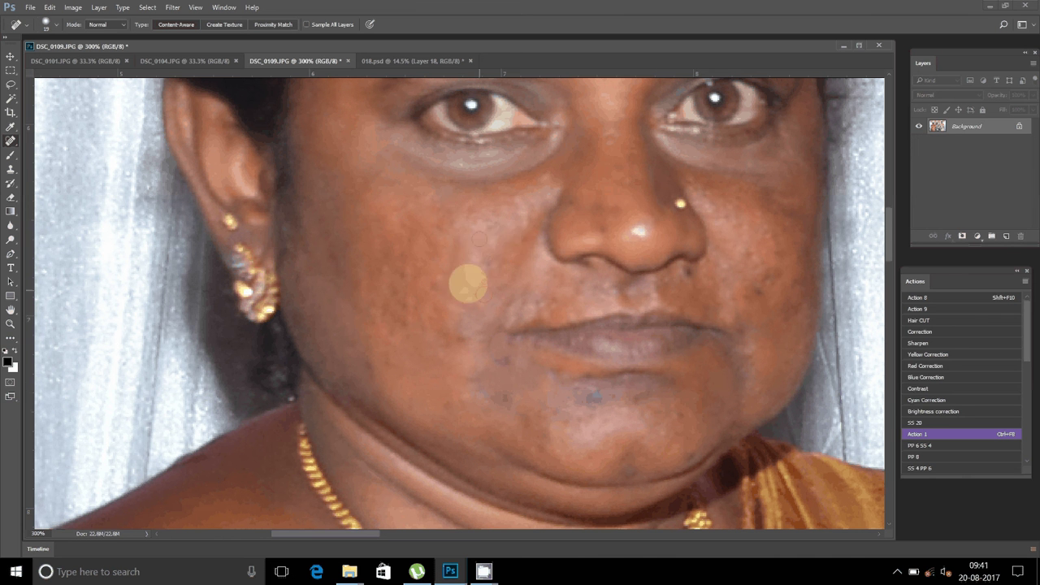
pyautogui.click(434, 295)
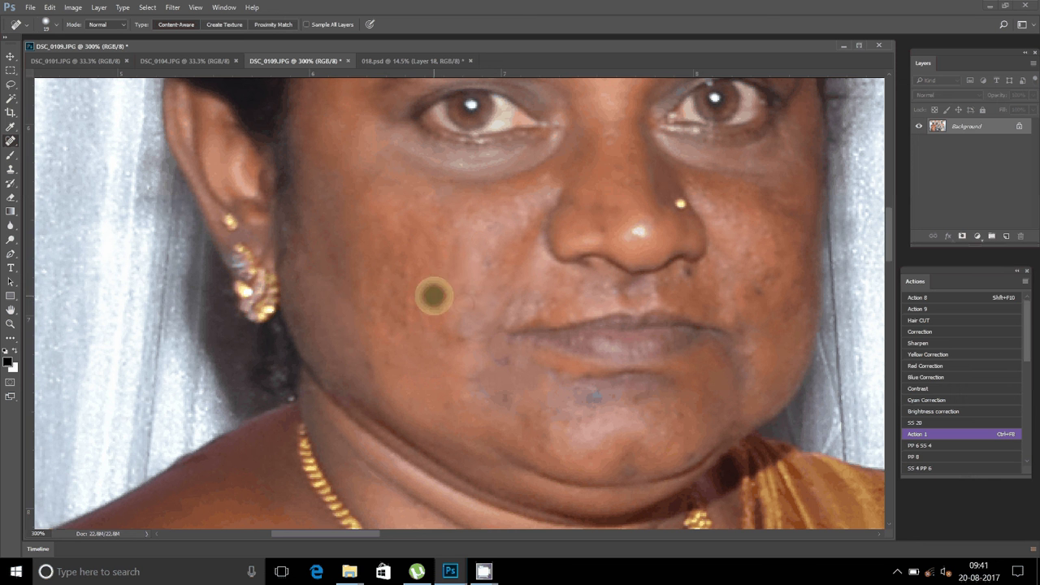
pyautogui.click(464, 327)
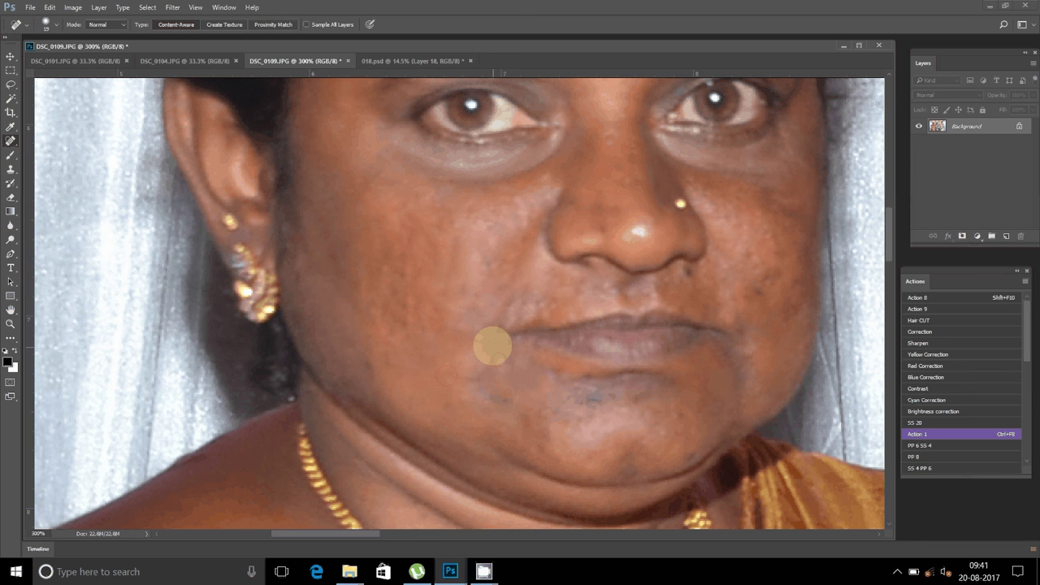
pyautogui.click(470, 372)
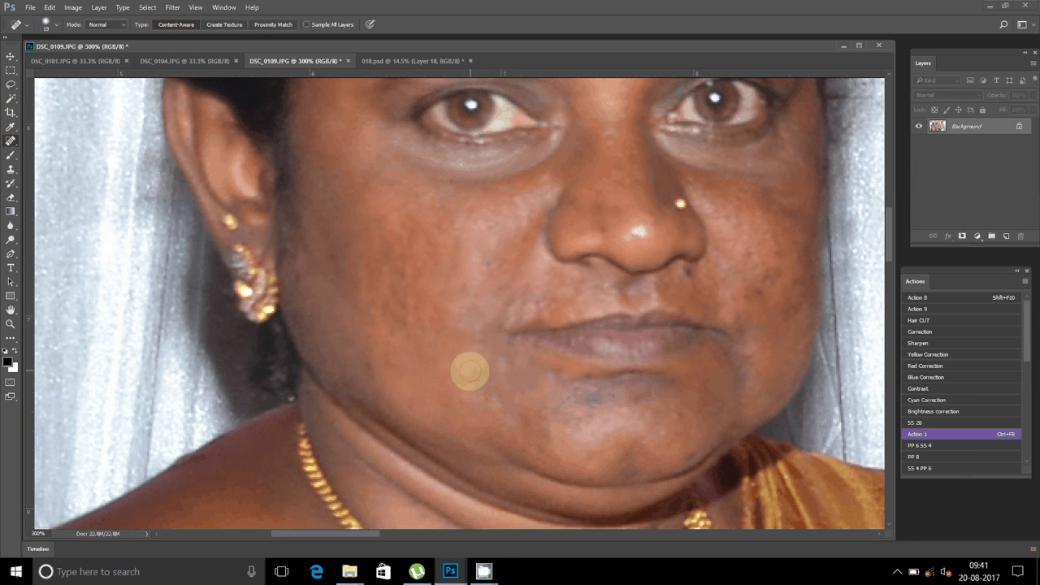
pyautogui.moveTo(483, 571)
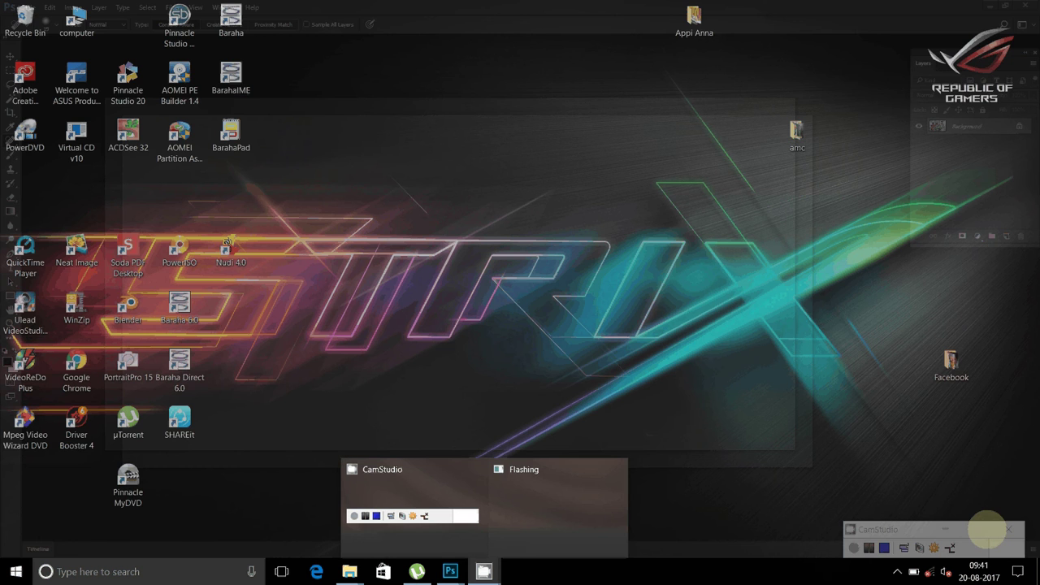
# Step: Bring up the Image Size dialog showing 11.52 × 7.68 inches at 300 ppi
pyautogui.click(988, 529)
pyautogui.click(852, 549)
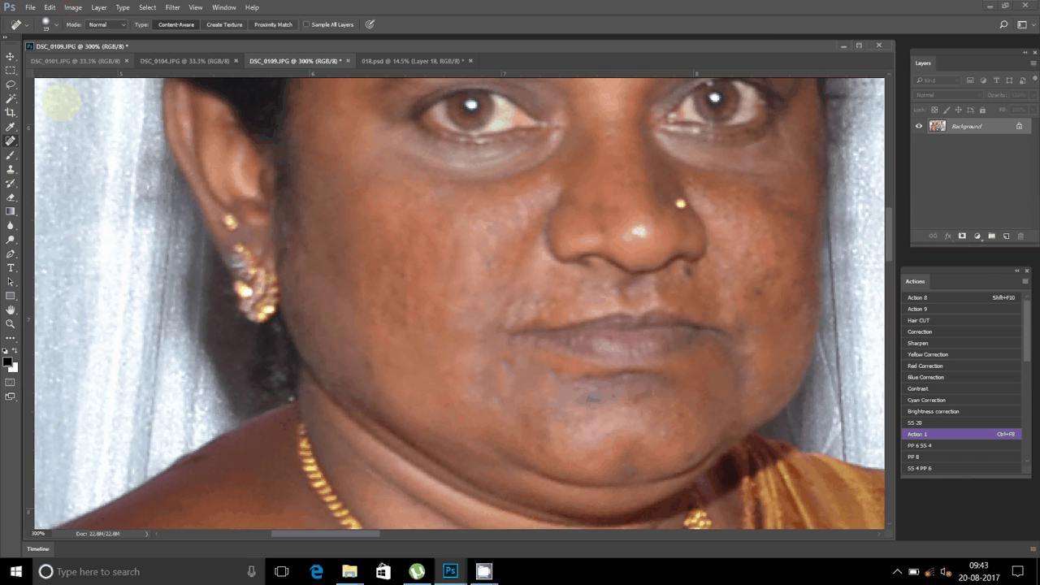
pyautogui.click(73, 8)
pyautogui.click(95, 105)
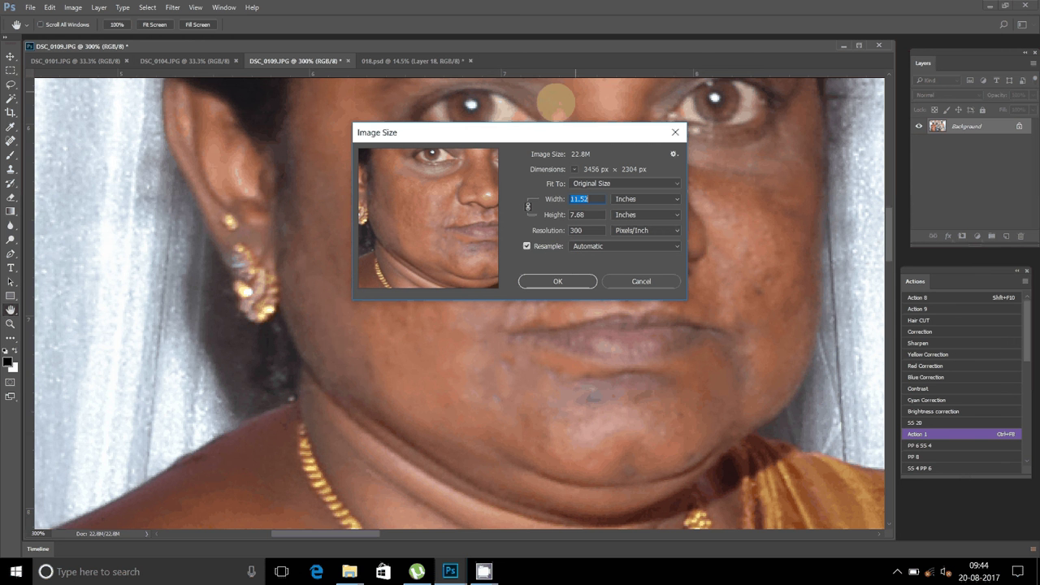
# Step: Resize DSC_0109 to 8 inches wide and close it without saving
pyautogui.write('8')
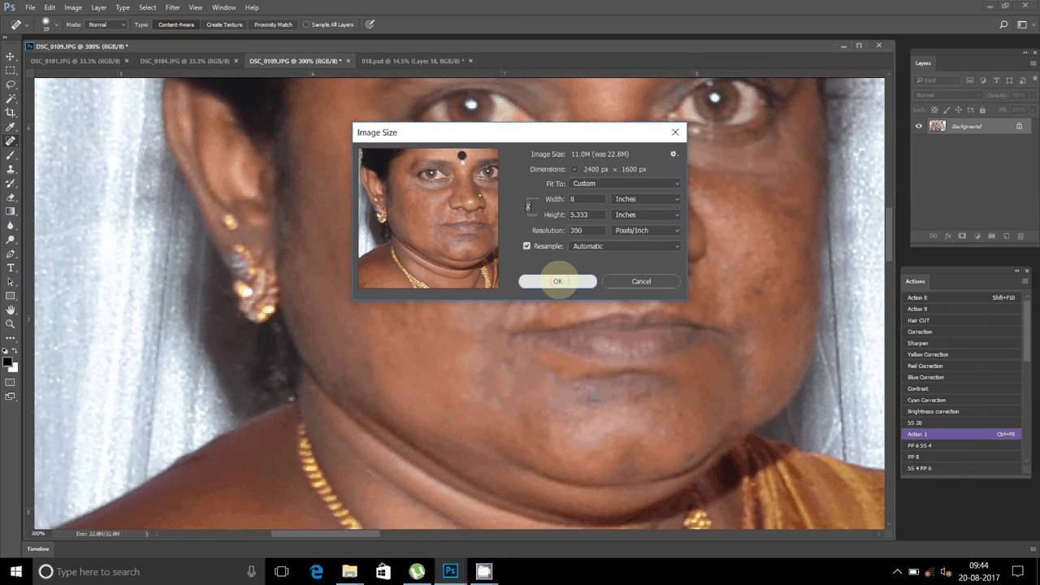
pyautogui.click(557, 281)
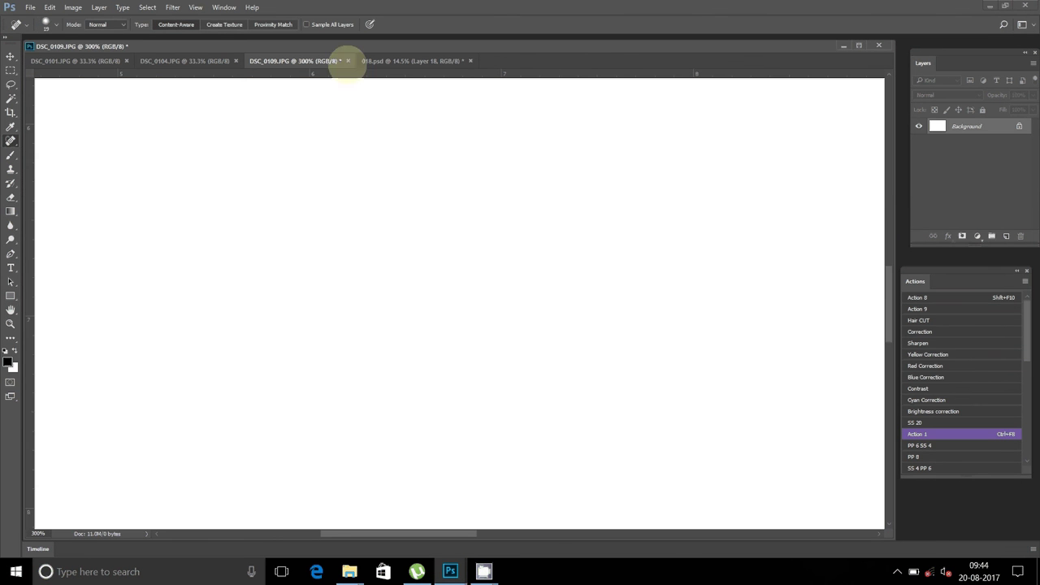
pyautogui.click(348, 60)
pyautogui.click(524, 212)
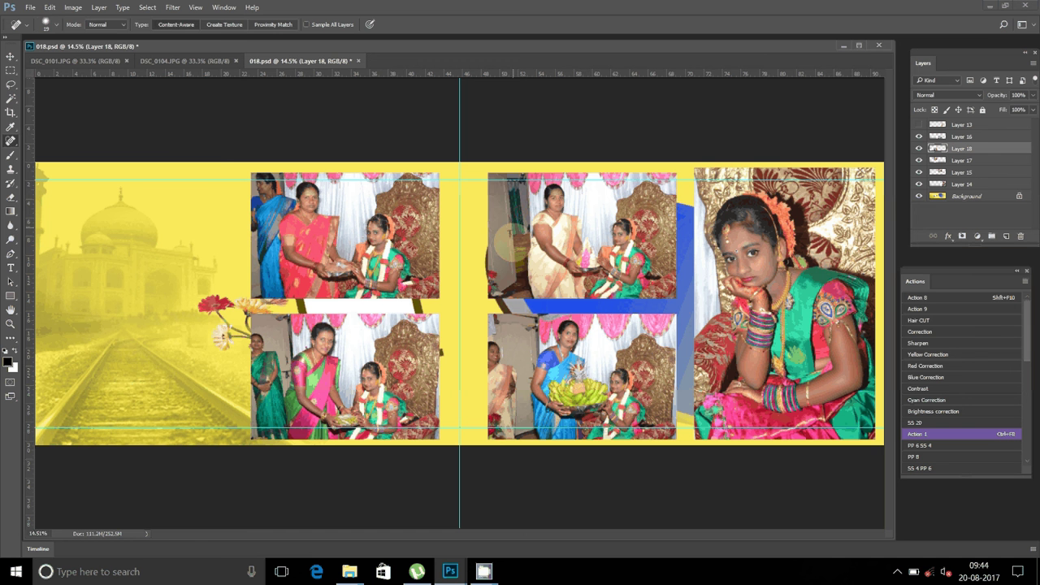
# Step: Paste the retouched photo into 018.psd as Layer 19 in the top-left slot
pyautogui.click(50, 8)
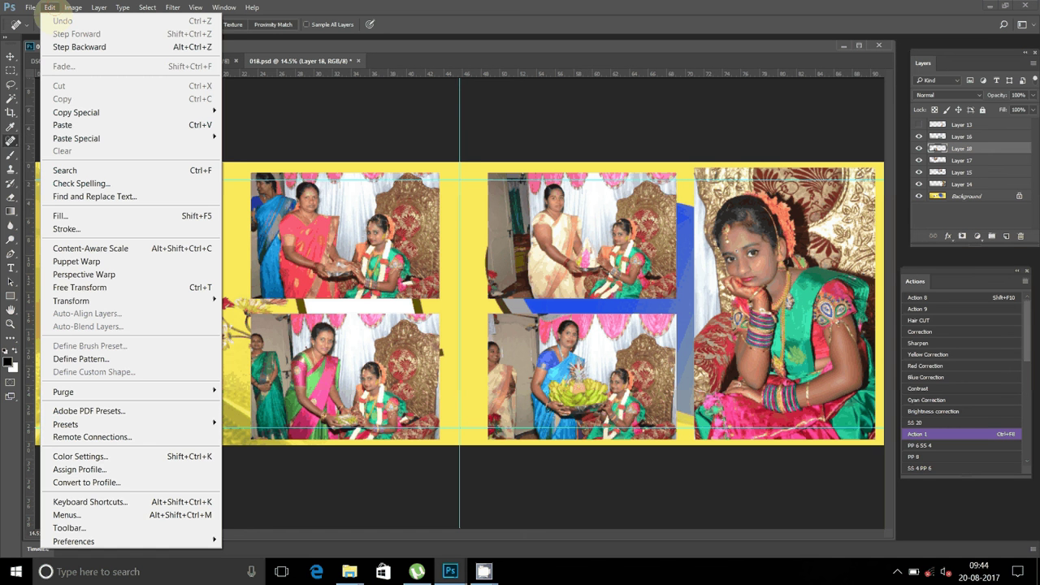
pyautogui.click(63, 124)
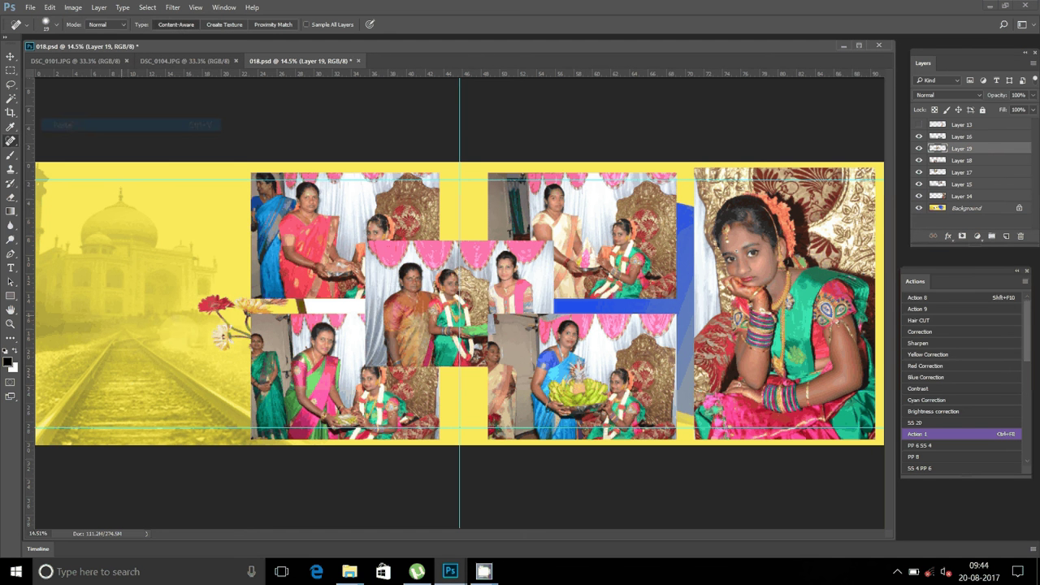
pyautogui.press('v')
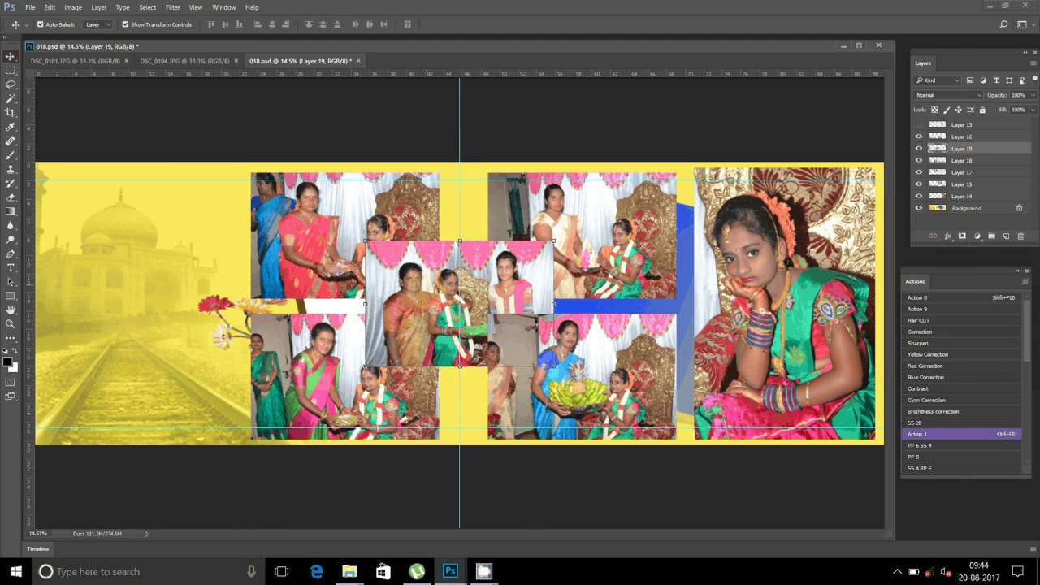
pyautogui.moveTo(423, 258)
pyautogui.mouseDown()
pyautogui.moveTo(91, 196)
pyautogui.moveTo(111, 187)
pyautogui.mouseUp()
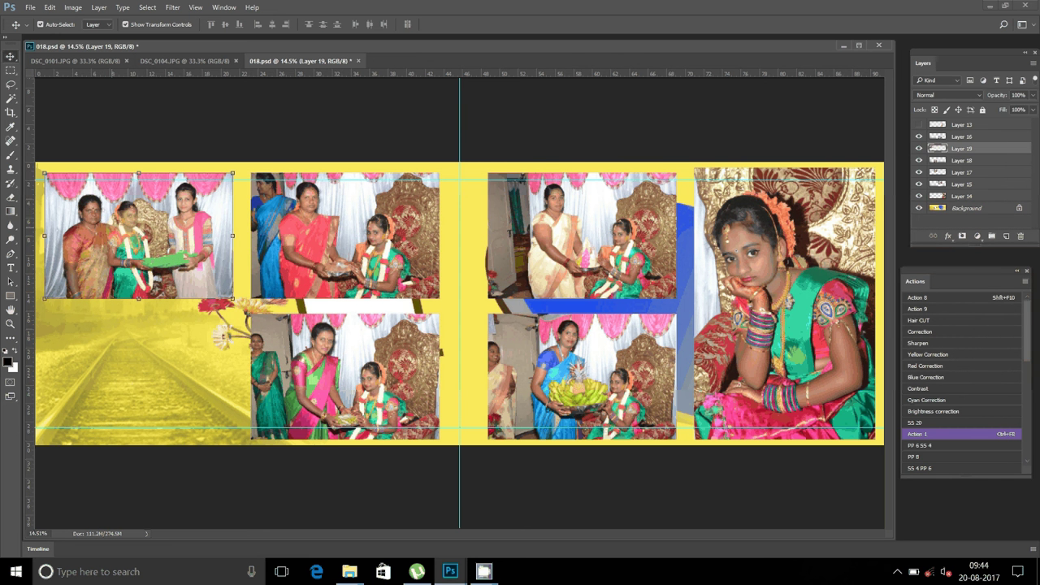
pyautogui.hotkey('ctrl', 'shift', 'Tab')
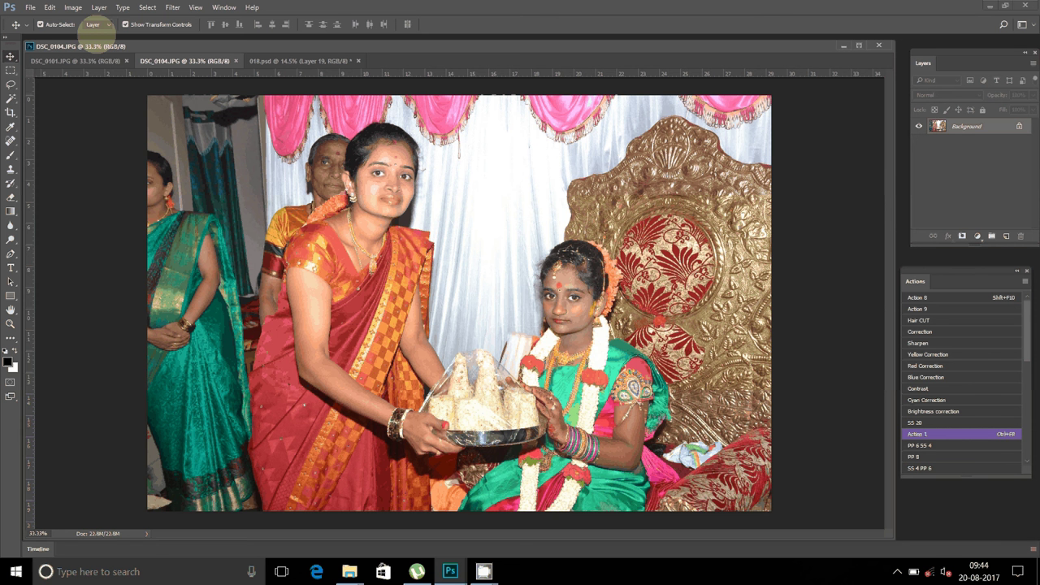
# Step: Resize the plate-offering photo DSC_0104 to 8 inches wide
pyautogui.click(73, 7)
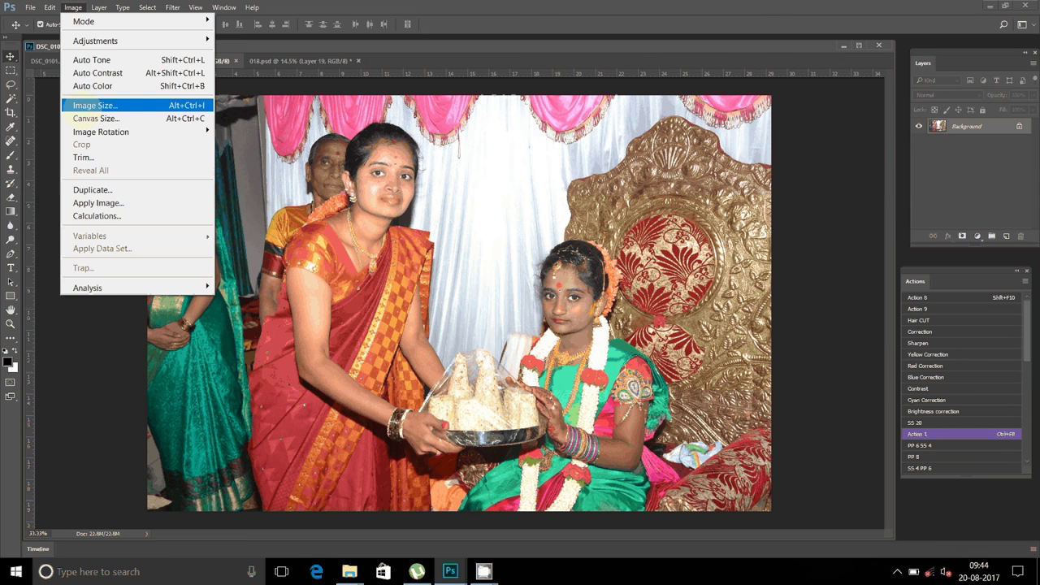
pyautogui.click(85, 105)
pyautogui.write('8')
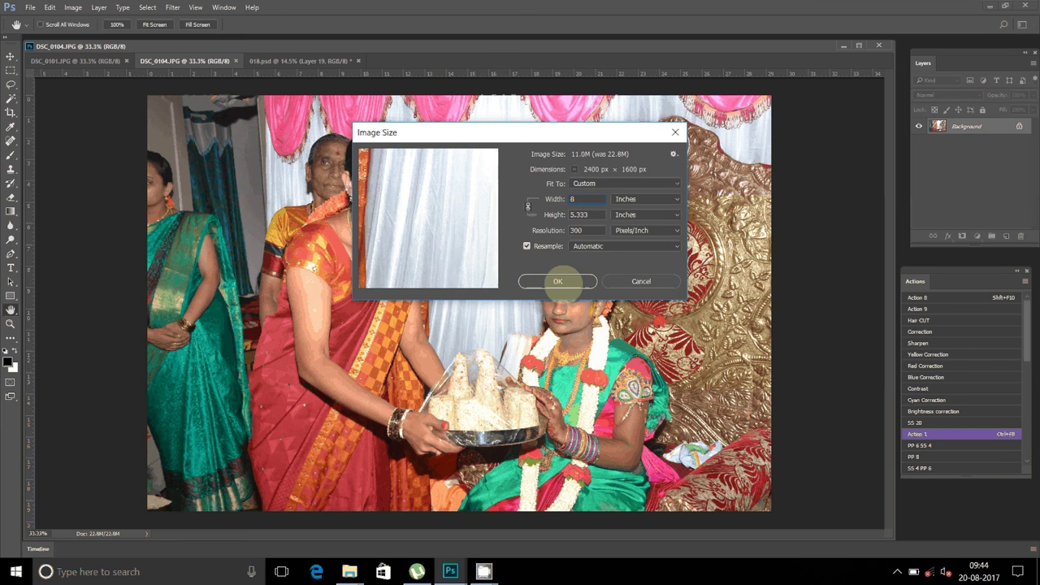
pyautogui.click(557, 281)
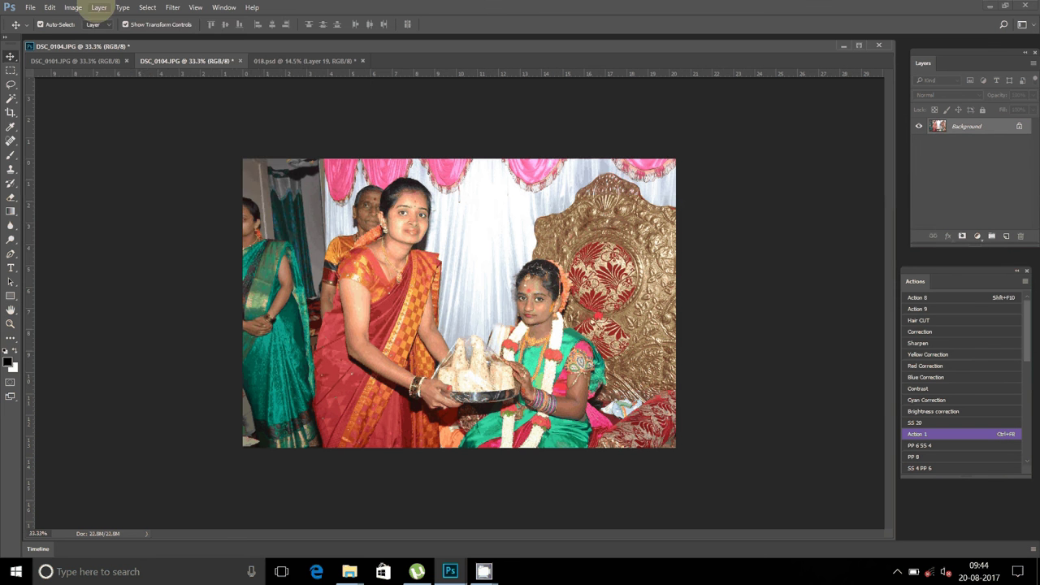
# Step: Copy the whole resized photo and close DSC_0104 without saving
pyautogui.click(147, 7)
pyautogui.click(153, 21)
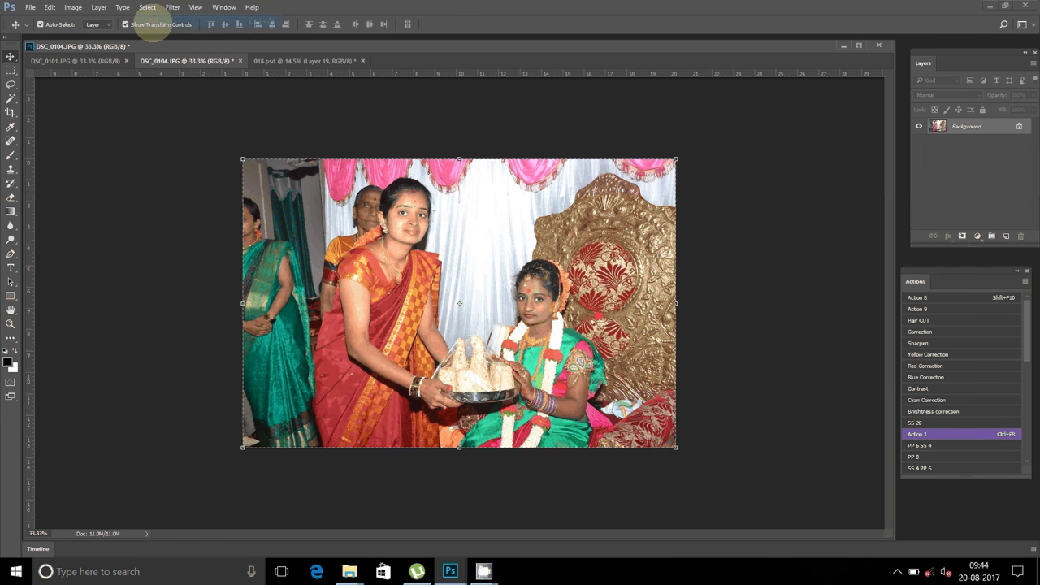
pyautogui.click(51, 8)
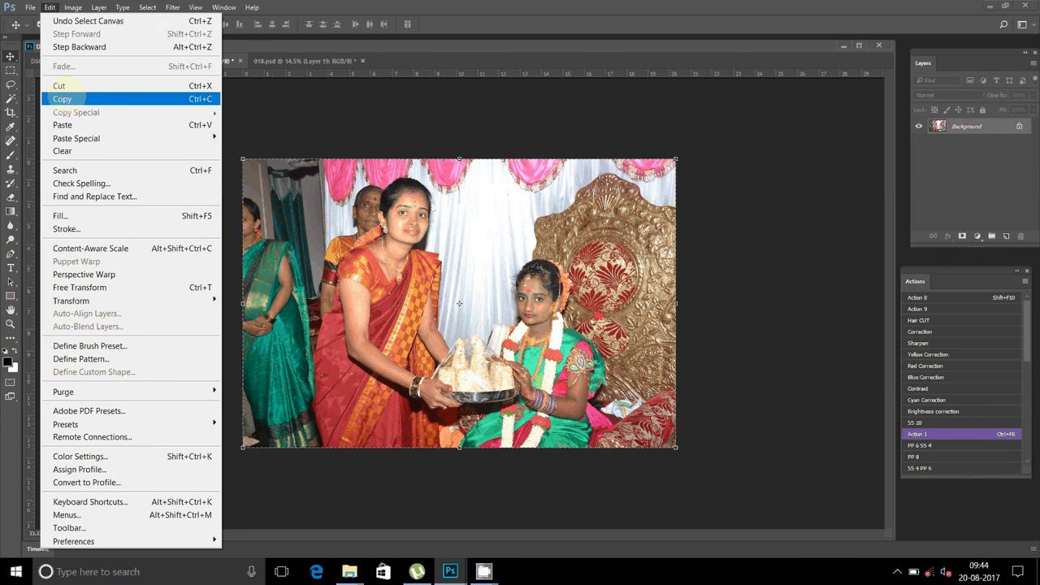
pyautogui.click(59, 85)
pyautogui.click(240, 61)
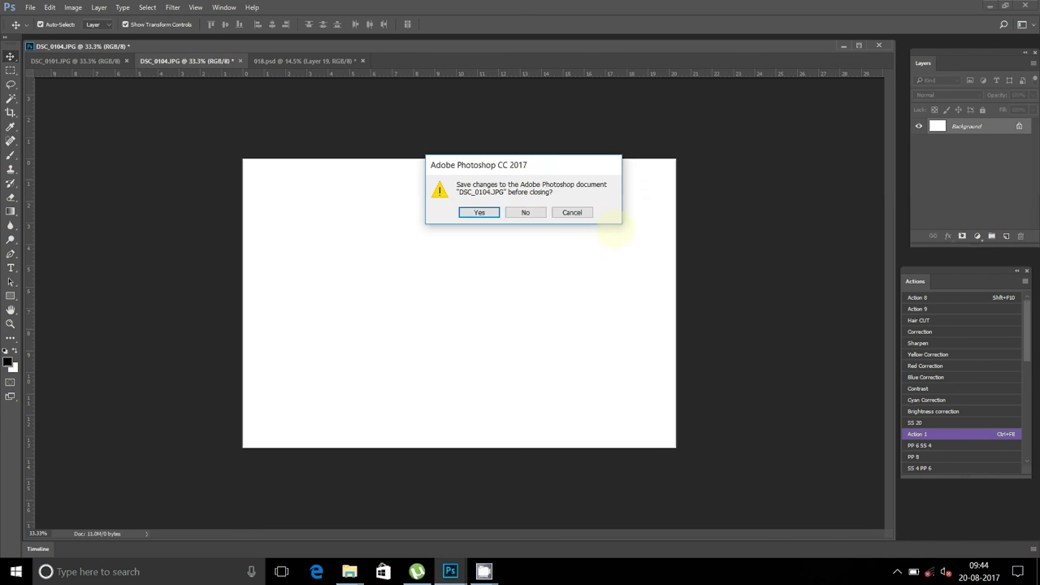
pyautogui.click(525, 212)
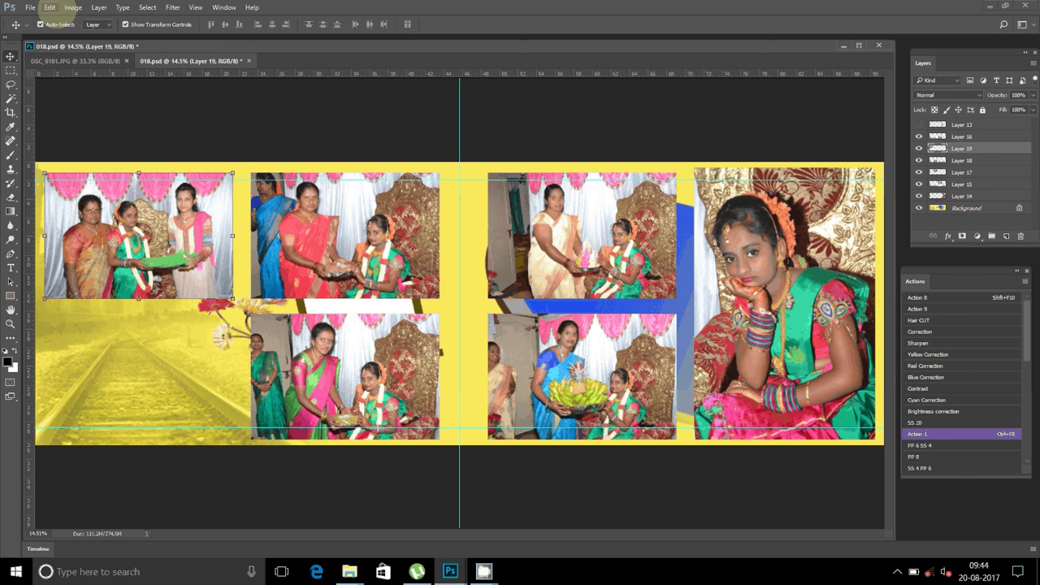
# Step: Paste the photo into 018.psd's lower-left slot and hide the yellow Background layer
pyautogui.click(52, 8)
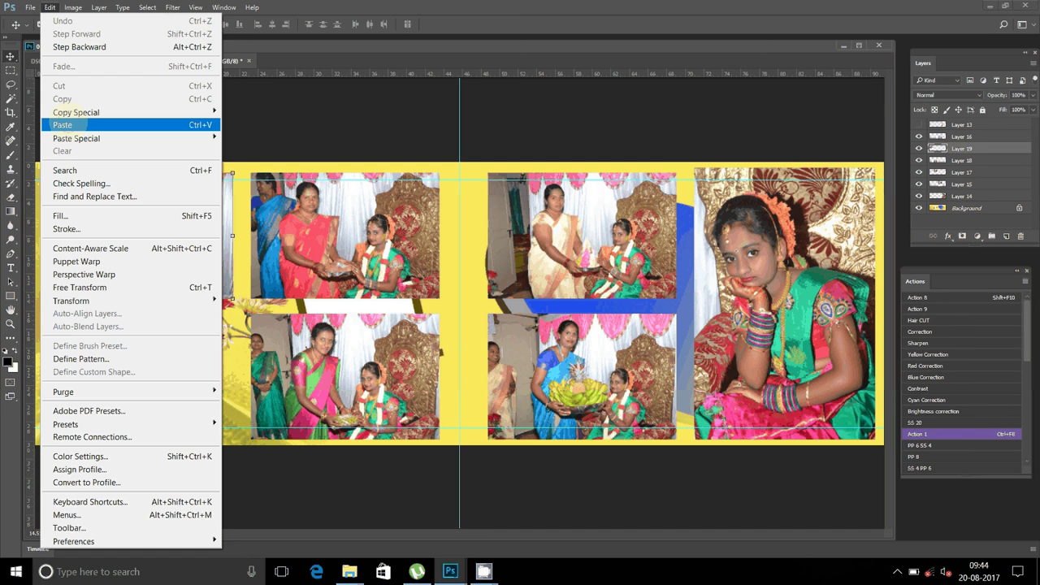
pyautogui.click(71, 123)
pyautogui.moveTo(532, 242)
pyautogui.mouseDown()
pyautogui.moveTo(546, 225)
pyautogui.moveTo(220, 308)
pyautogui.moveTo(220, 318)
pyautogui.mouseUp()
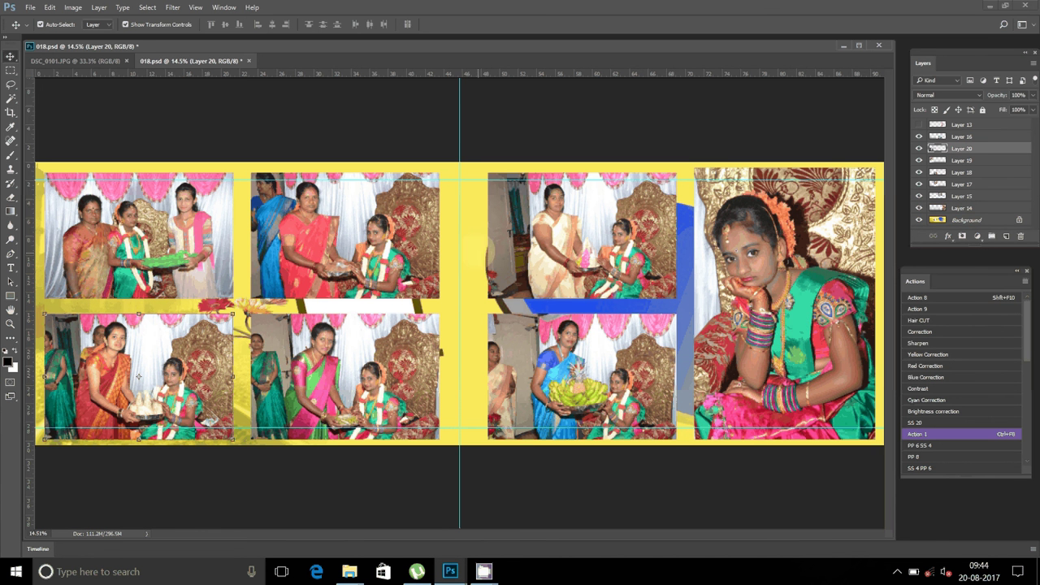
pyautogui.click(242, 235)
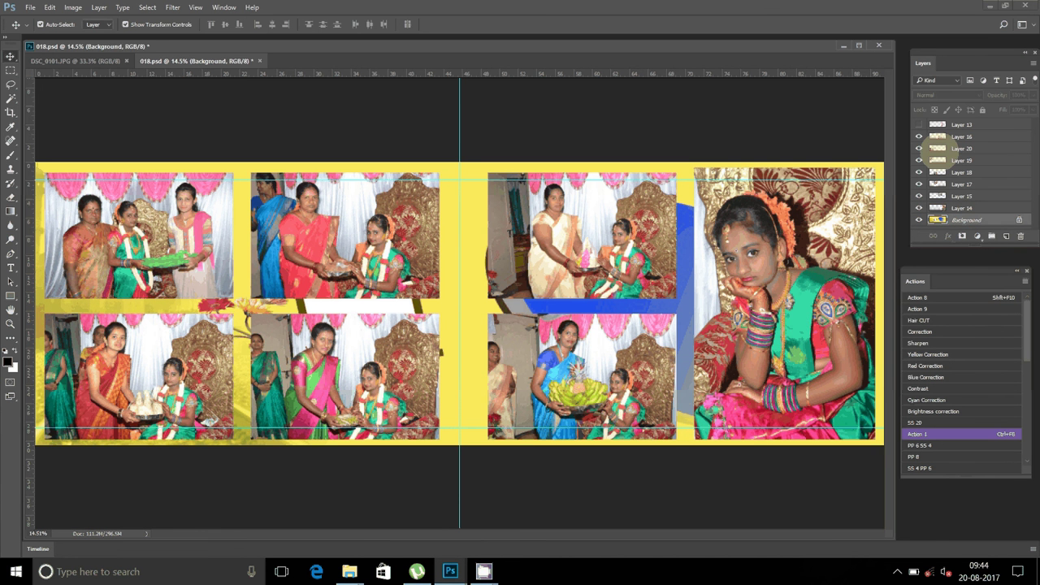
pyautogui.click(919, 220)
# Step: Merge all visible photo layers into one layer
pyautogui.click(962, 196)
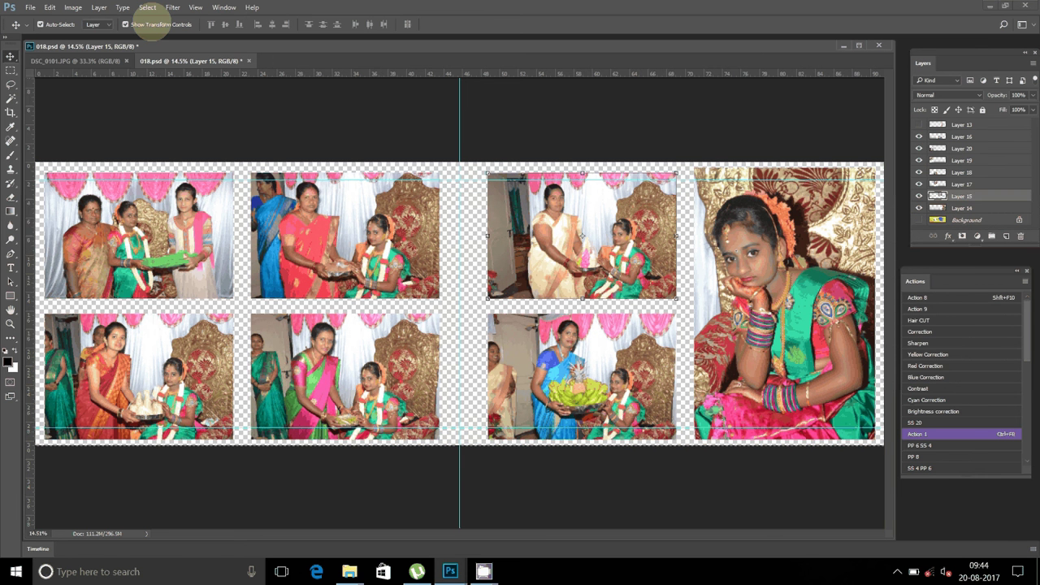
pyautogui.click(962, 160)
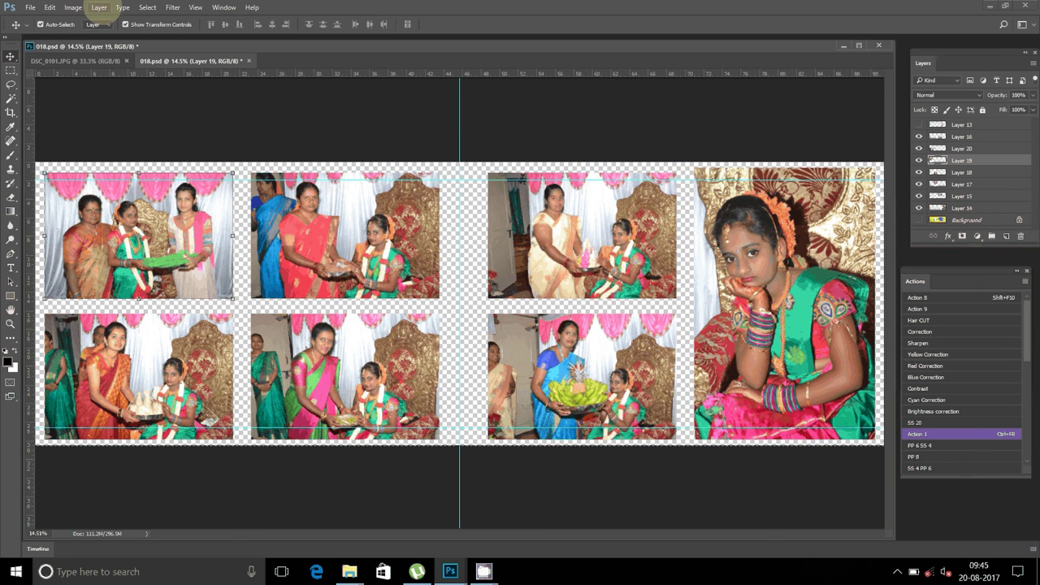
pyautogui.click(100, 8)
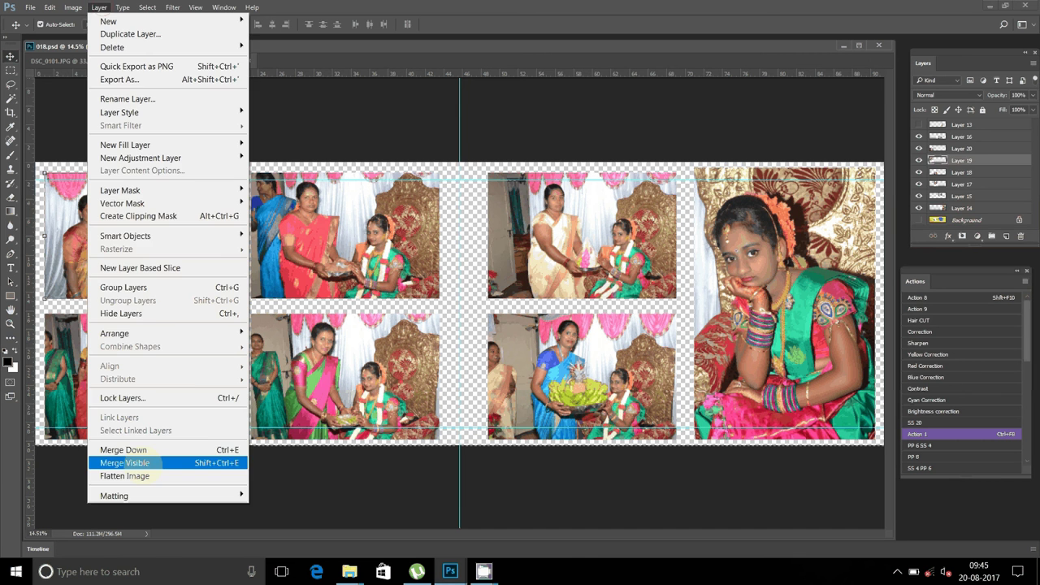
pyautogui.click(126, 462)
# Step: Add a 22 px inside Stroke using the Yellow-Green, Red, Orange, Blue gradient
pyautogui.click(949, 236)
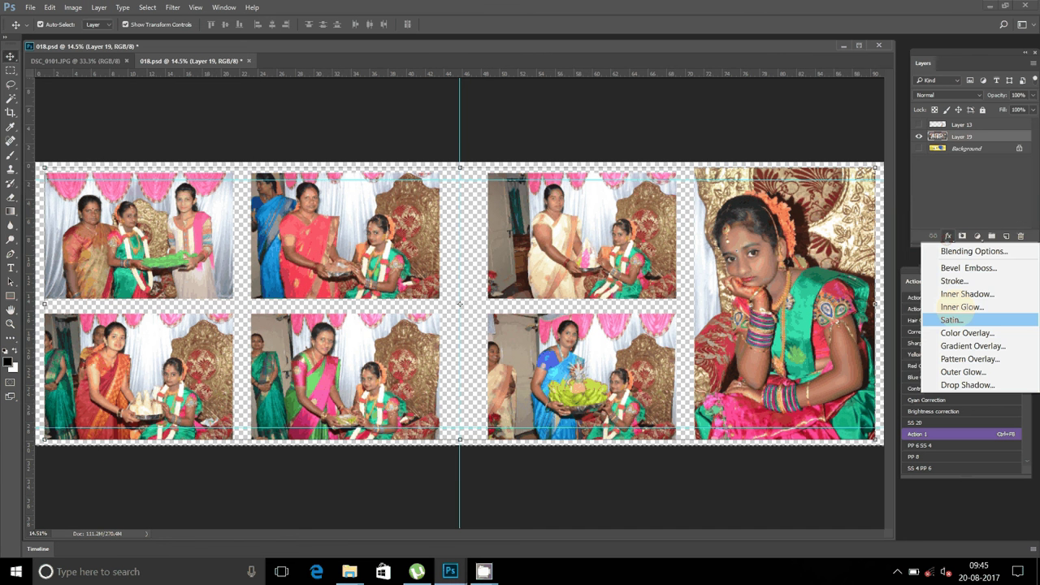
pyautogui.click(955, 281)
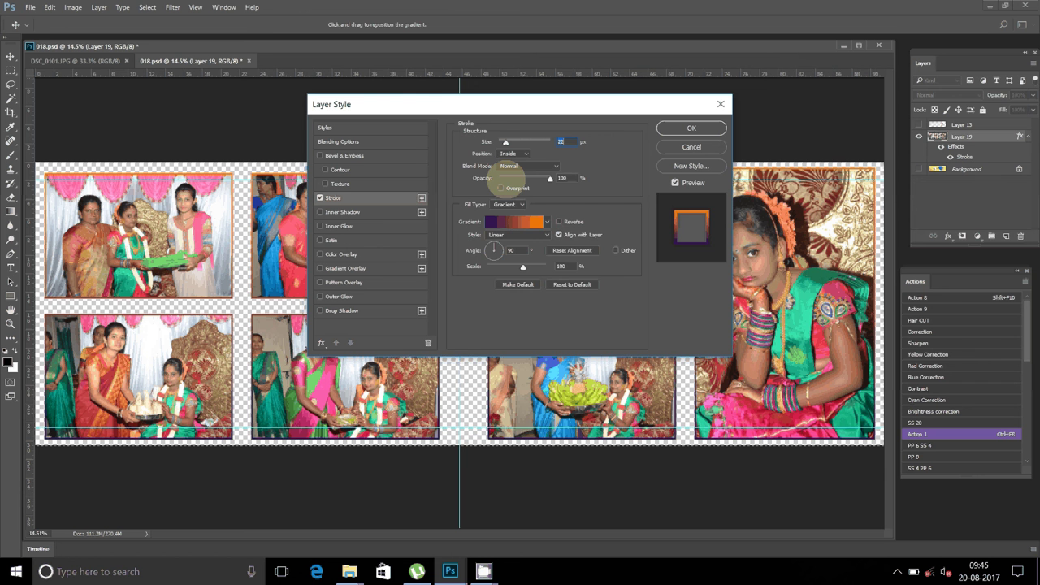
pyautogui.click(518, 221)
pyautogui.click(524, 157)
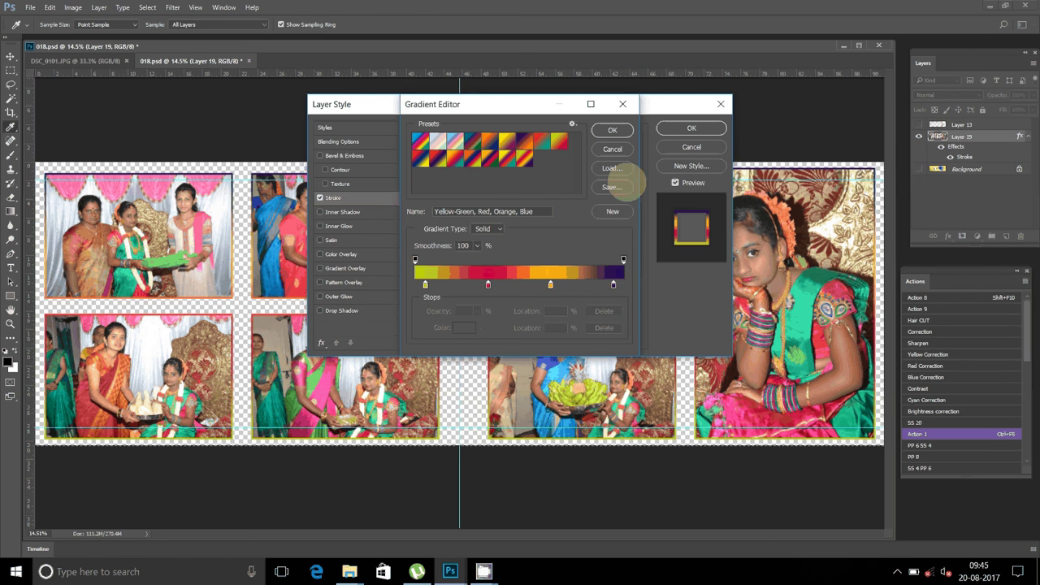
pyautogui.press('Return')
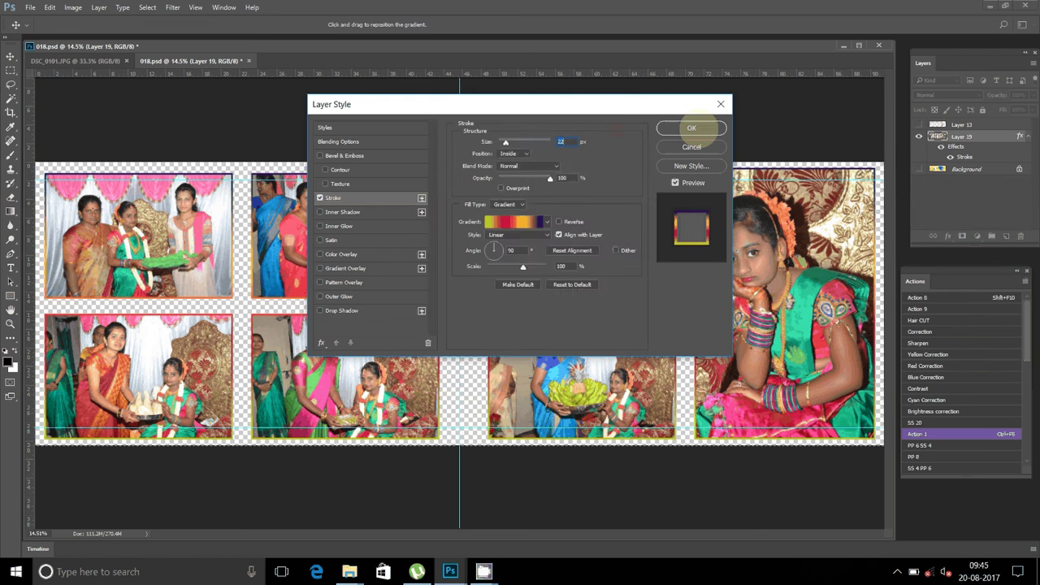
pyautogui.click(690, 128)
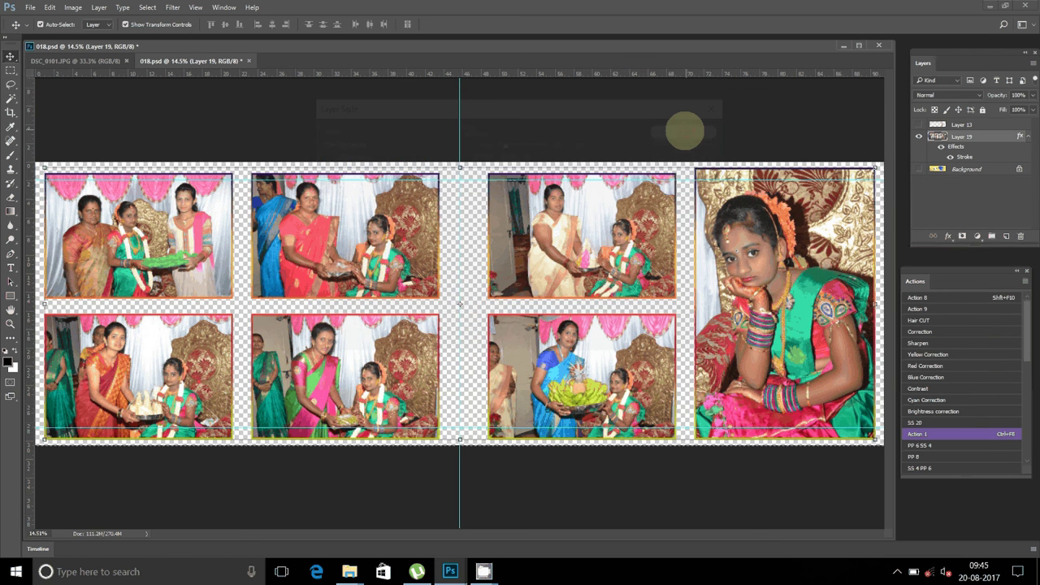
# Step: Show the yellow Background and merge the framed photos onto it
pyautogui.click(919, 169)
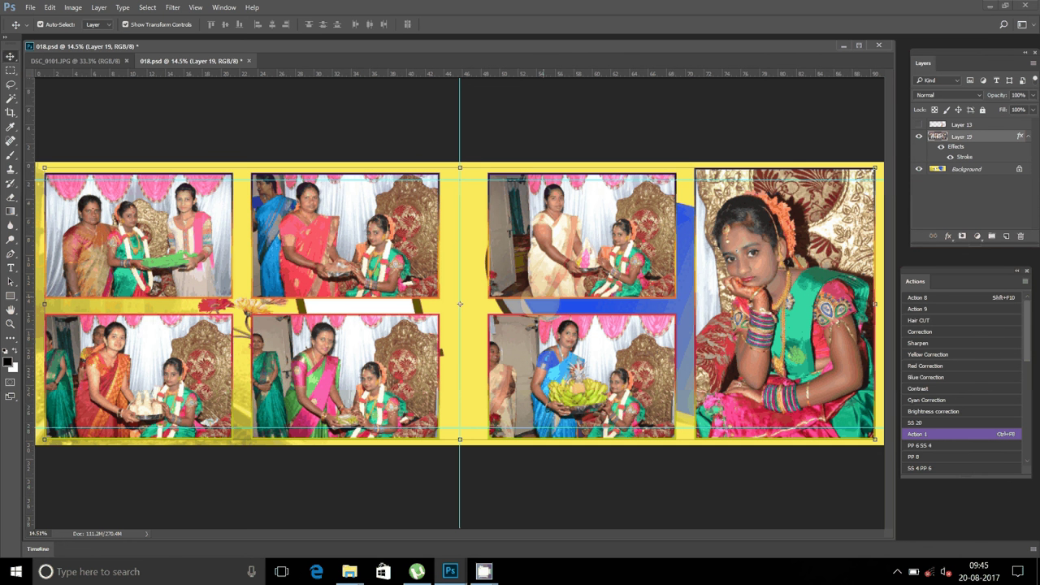
pyautogui.click(99, 7)
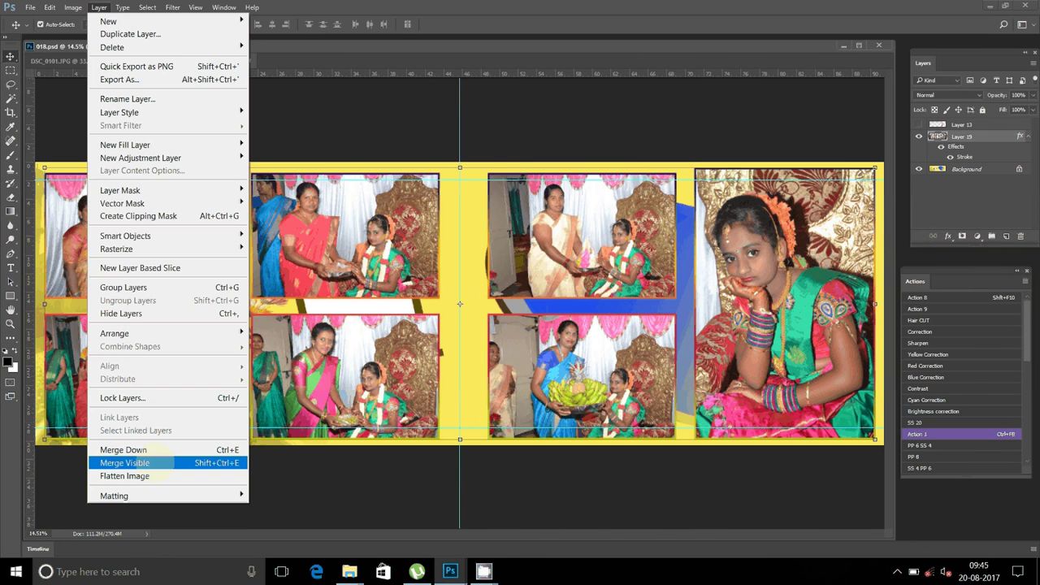
pyautogui.click(156, 461)
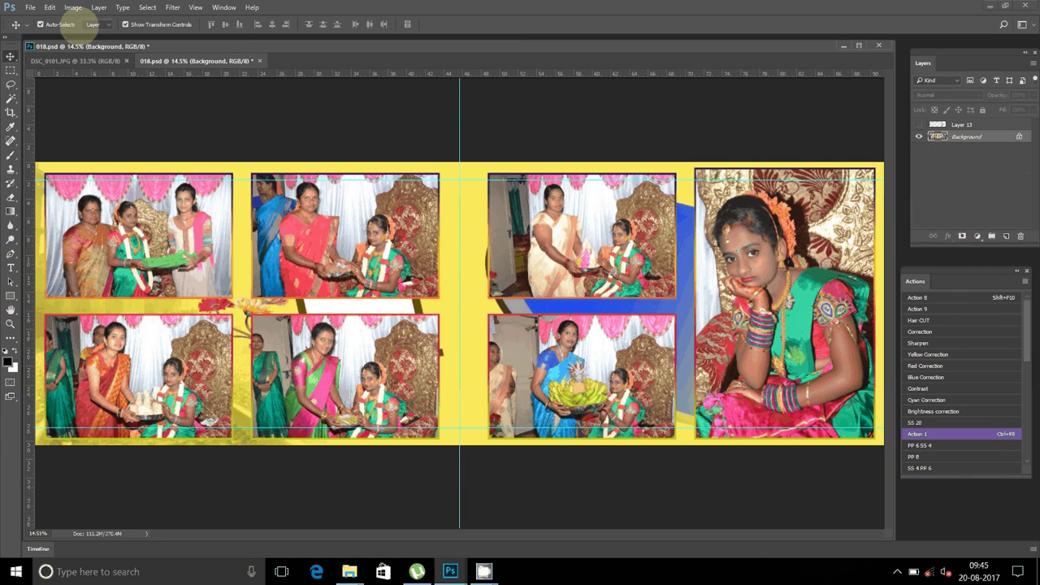
pyautogui.click(30, 7)
# Step: In Save As, browse to the A2 folder on DATA (D:)
pyautogui.click(49, 157)
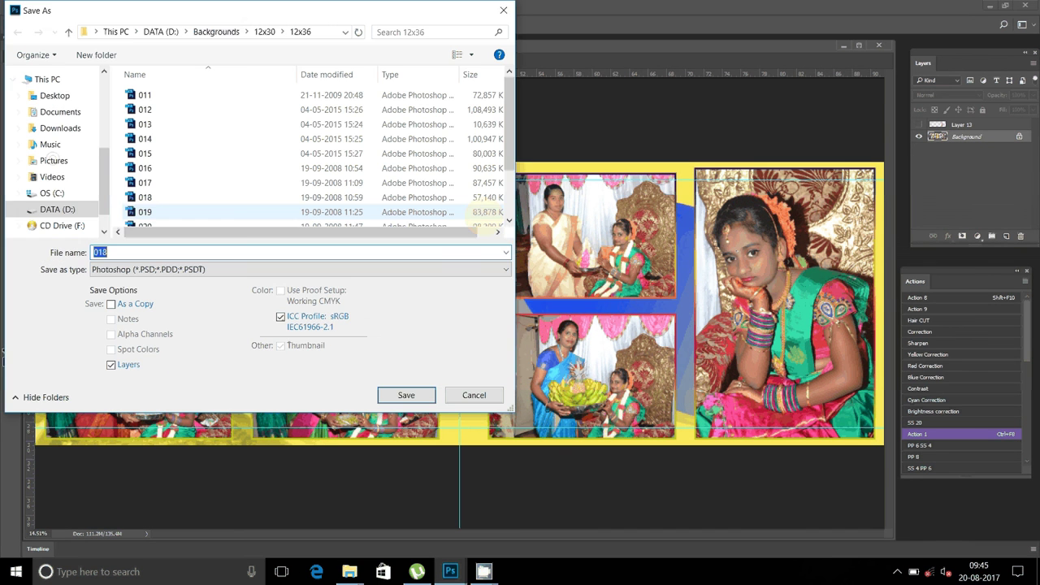
pyautogui.click(59, 209)
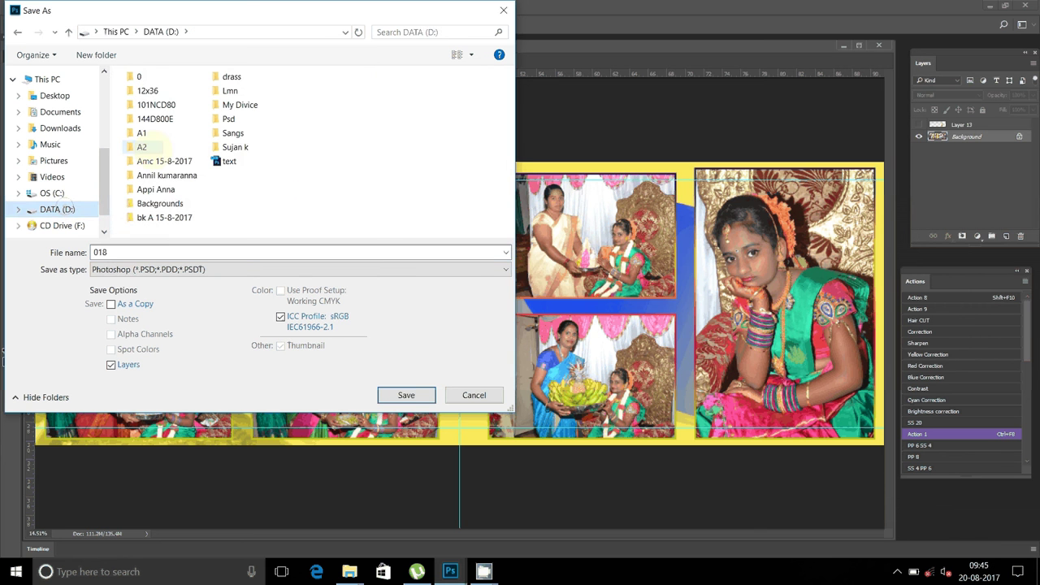
pyautogui.click(153, 147)
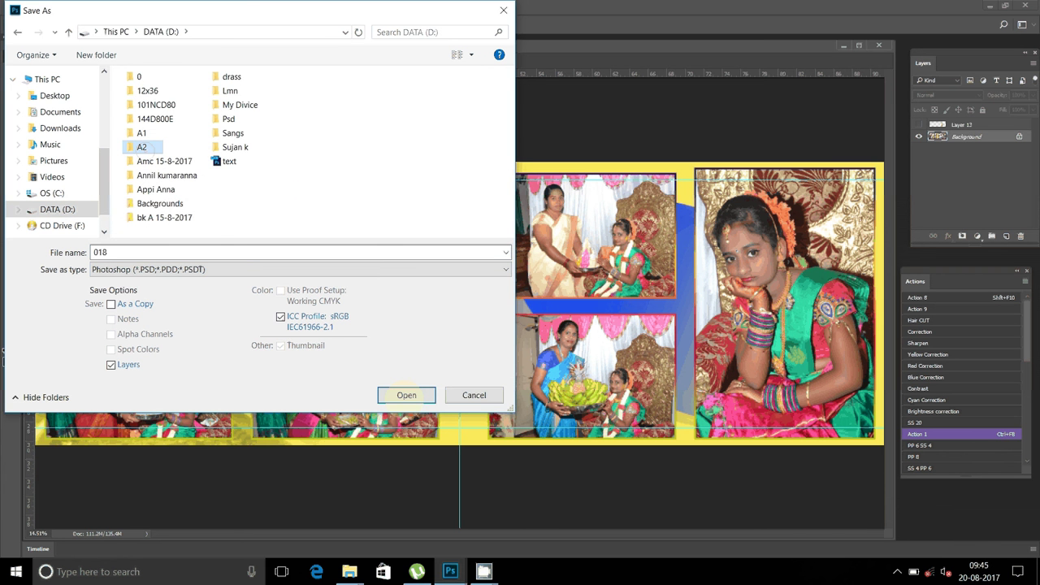
pyautogui.click(407, 395)
# Step: Save the spread as JPEG file 09 at maximum quality
pyautogui.click(210, 269)
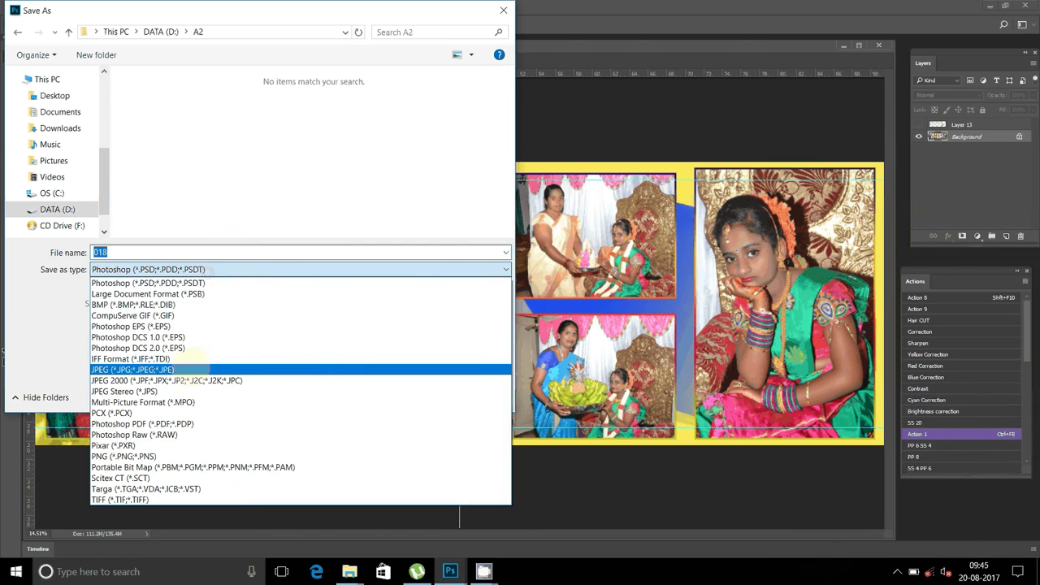
pyautogui.click(178, 369)
pyautogui.doubleClick(182, 252)
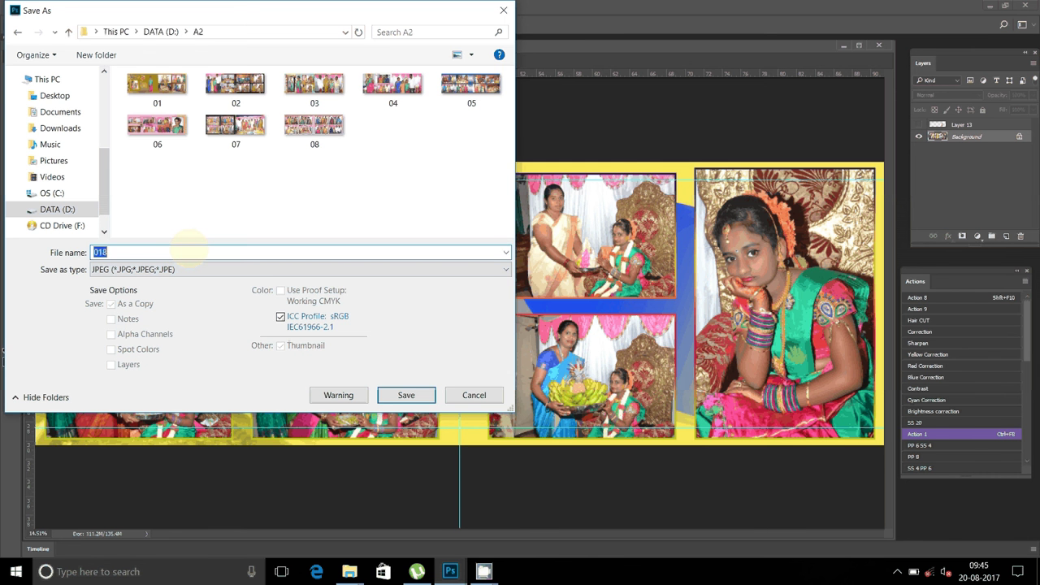
pyautogui.write('09')
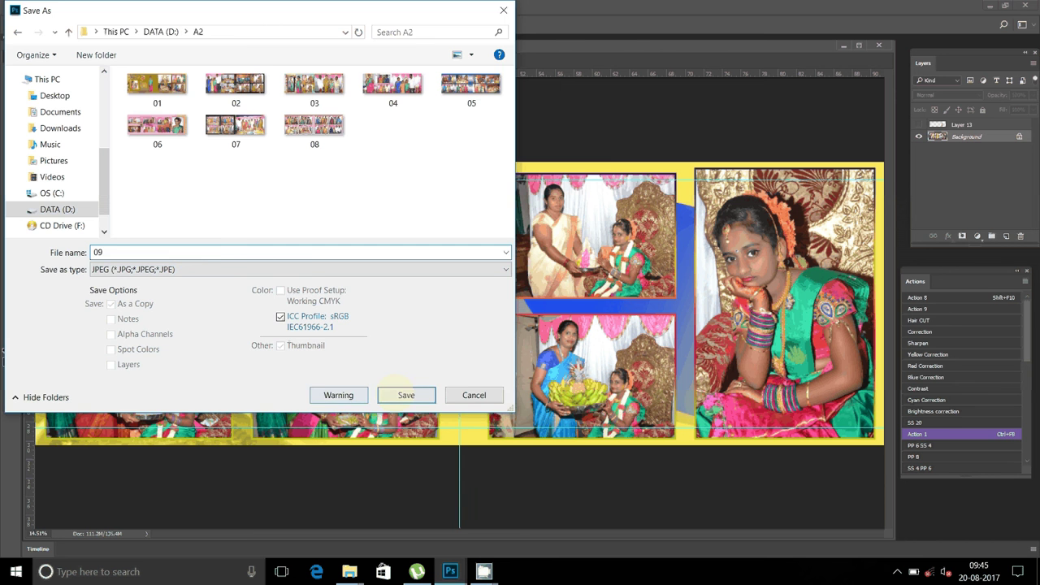
pyautogui.click(405, 395)
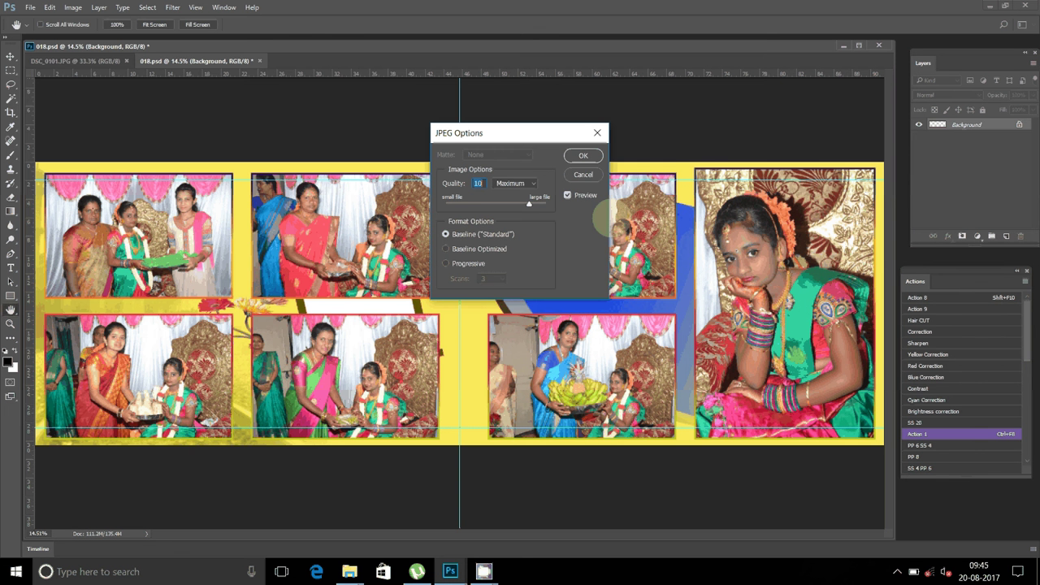
pyautogui.click(582, 156)
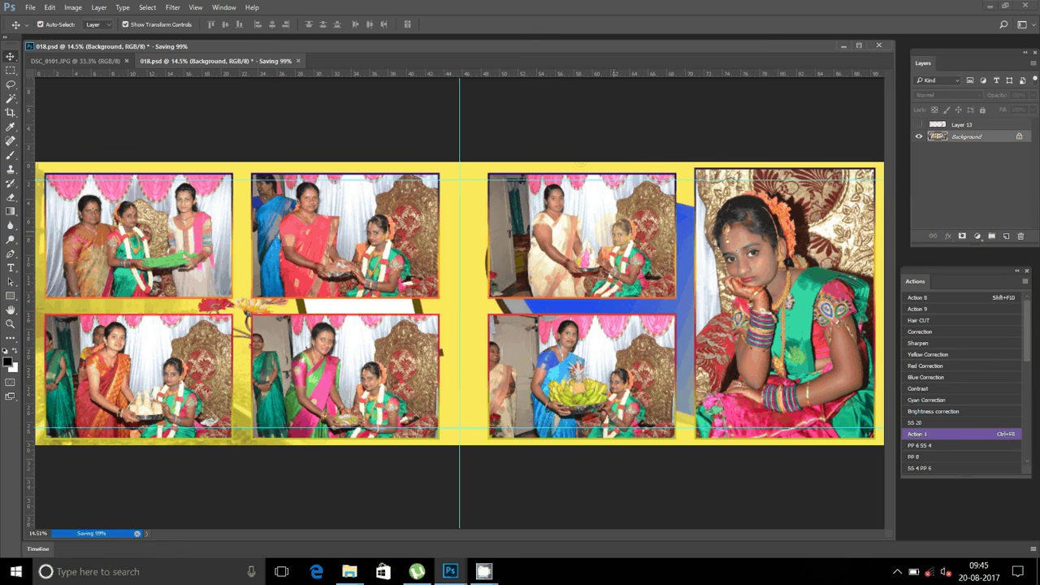